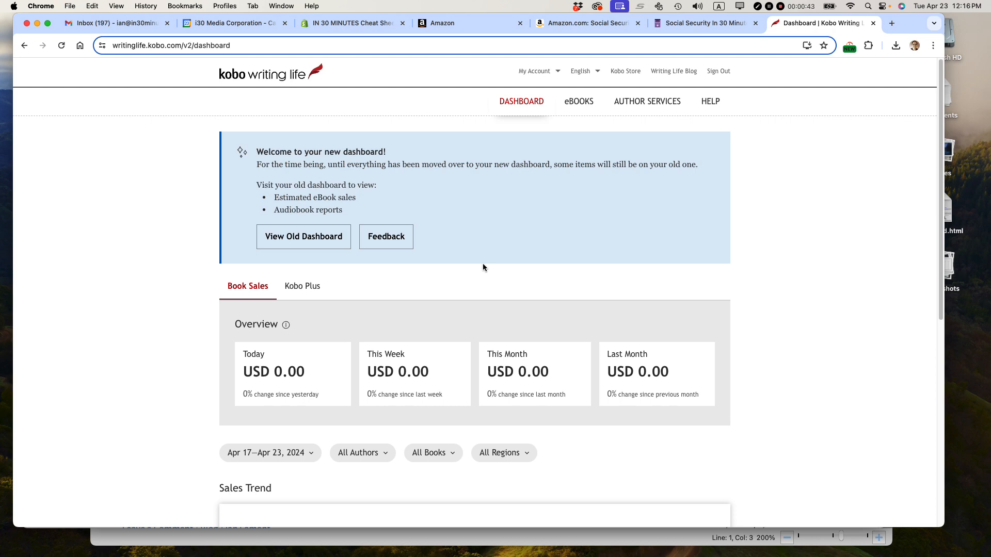
- Go to the eBooks library, look through the existing titles and start creating a new eBook
left_click(582, 103)
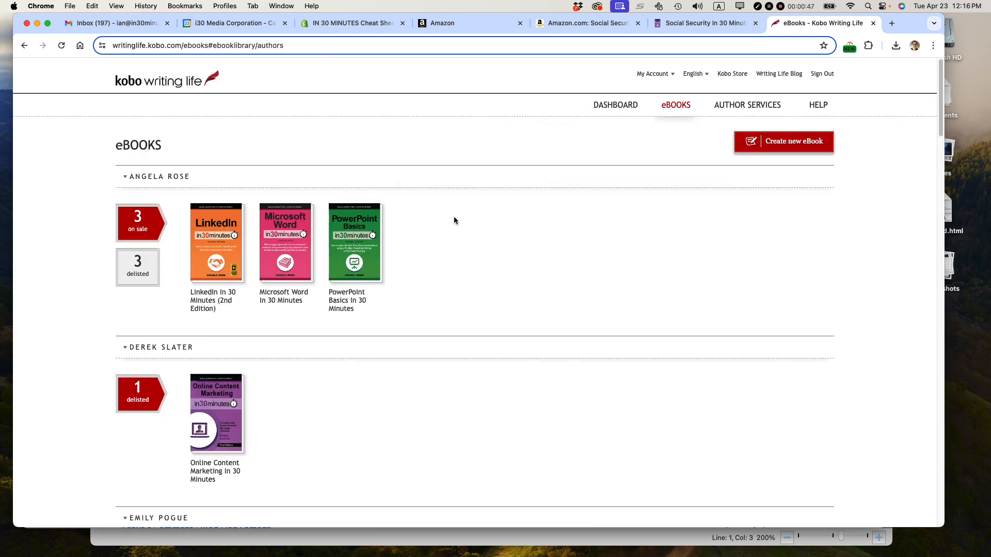
scroll(453, 220, "down", 10)
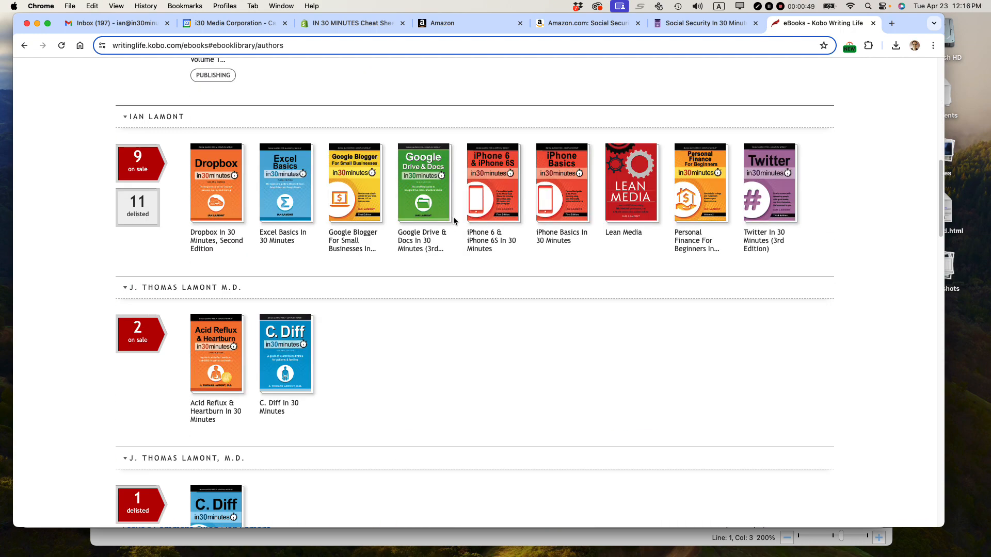
scroll(454, 220, "down", 6)
scroll(454, 221, "up", 15)
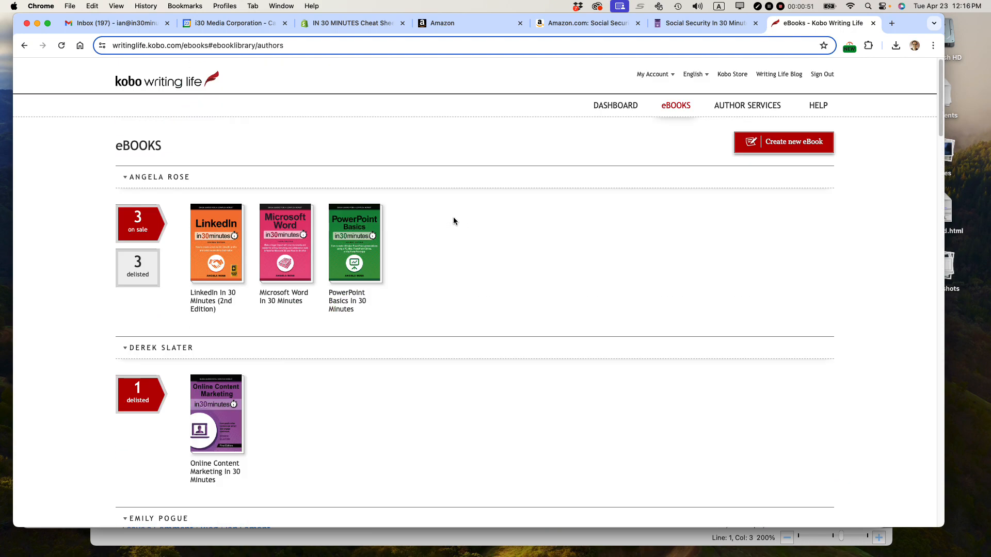
left_click(782, 145)
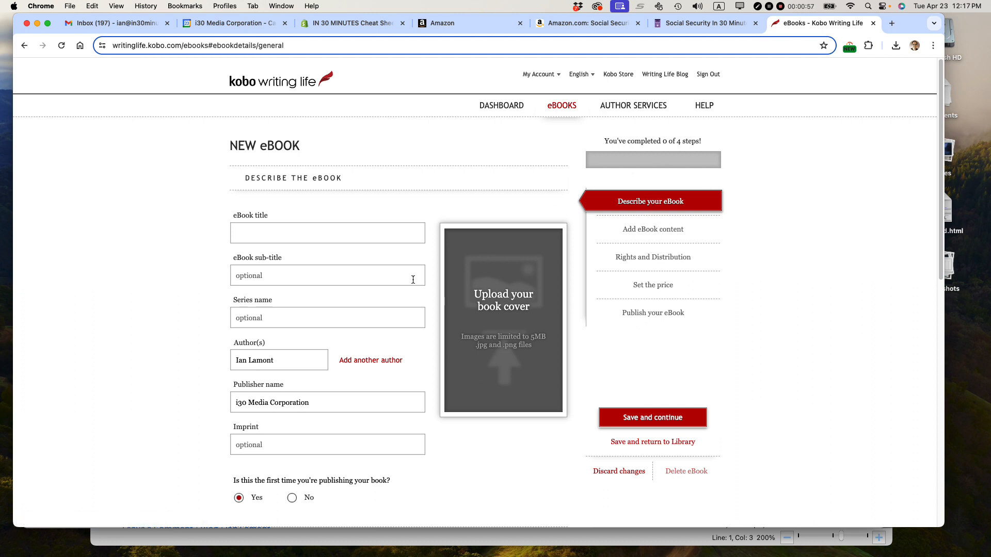
- Upload "Social Security v2e2 cover RGB 1800x2700.jpg" from the Social Security Disability v2 e2 Marketing and Press Files folder as the book cover
left_click(500, 331)
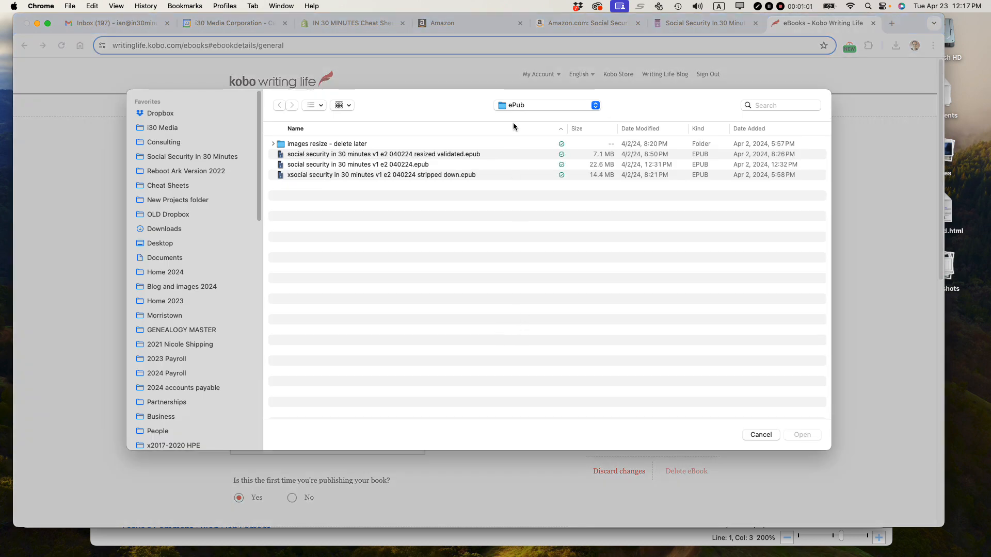
left_click(515, 106)
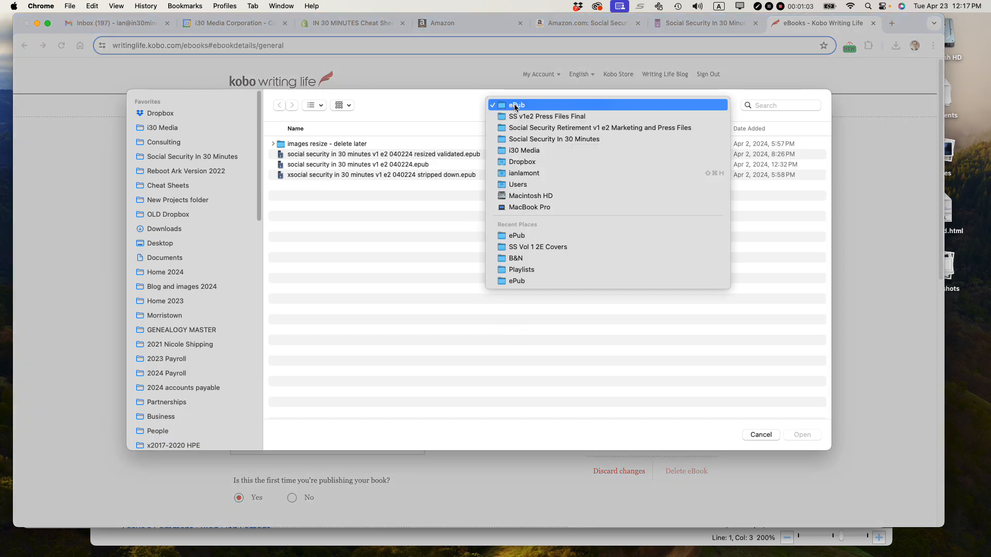
left_click(522, 139)
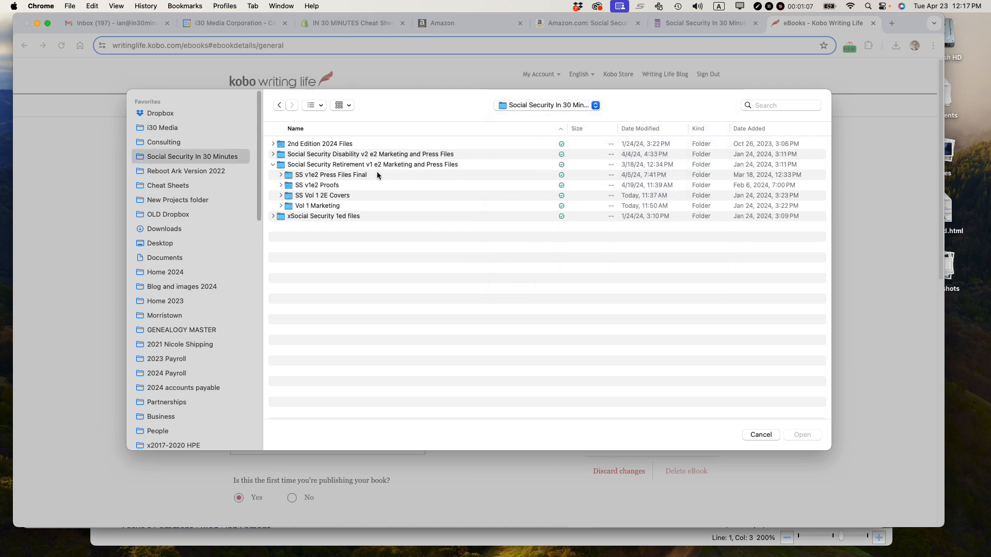
double_click(330, 155)
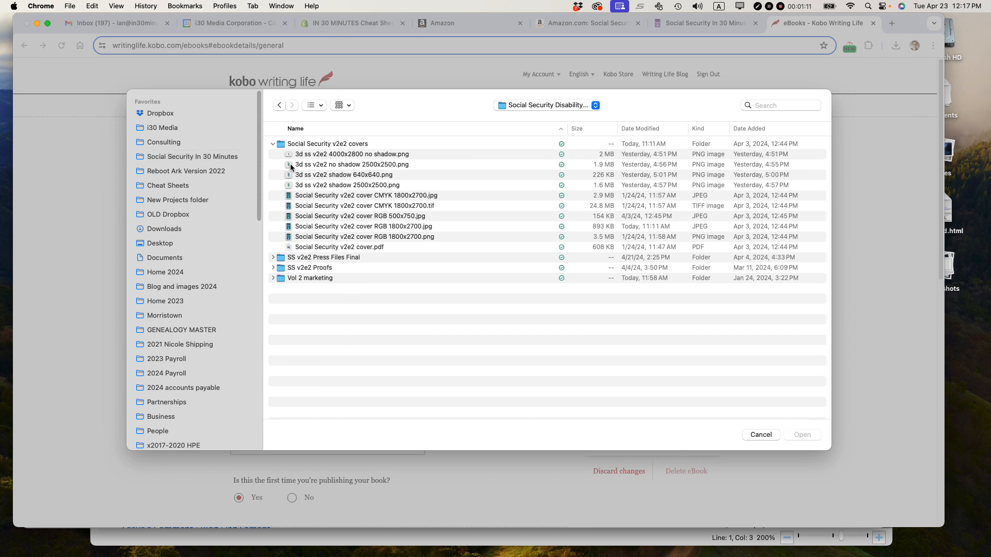
left_click(352, 155)
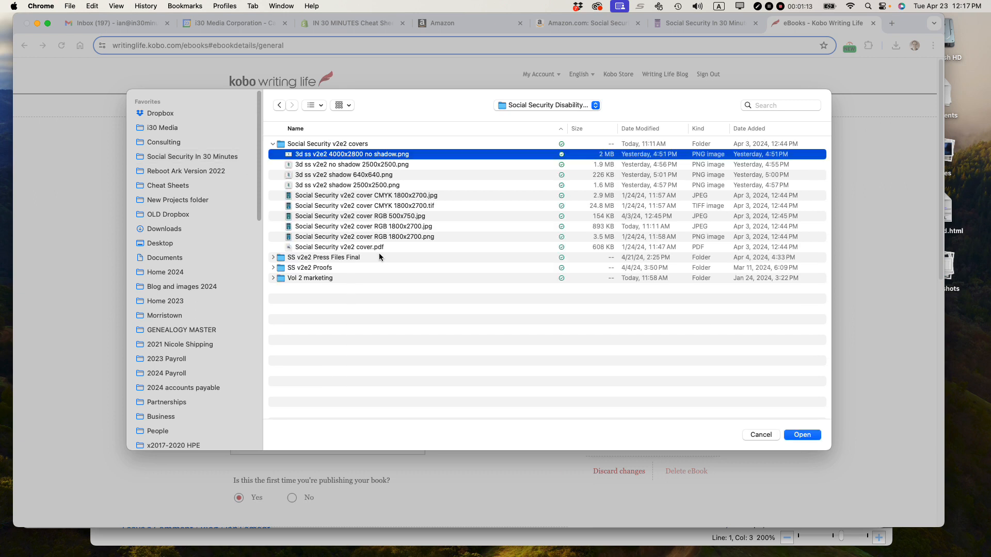
left_click(376, 227)
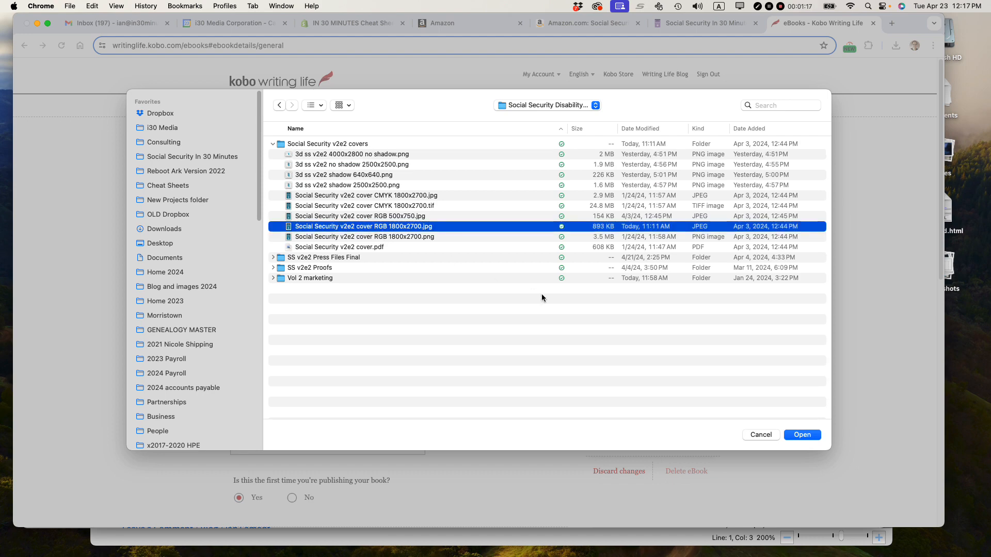
left_click(802, 434)
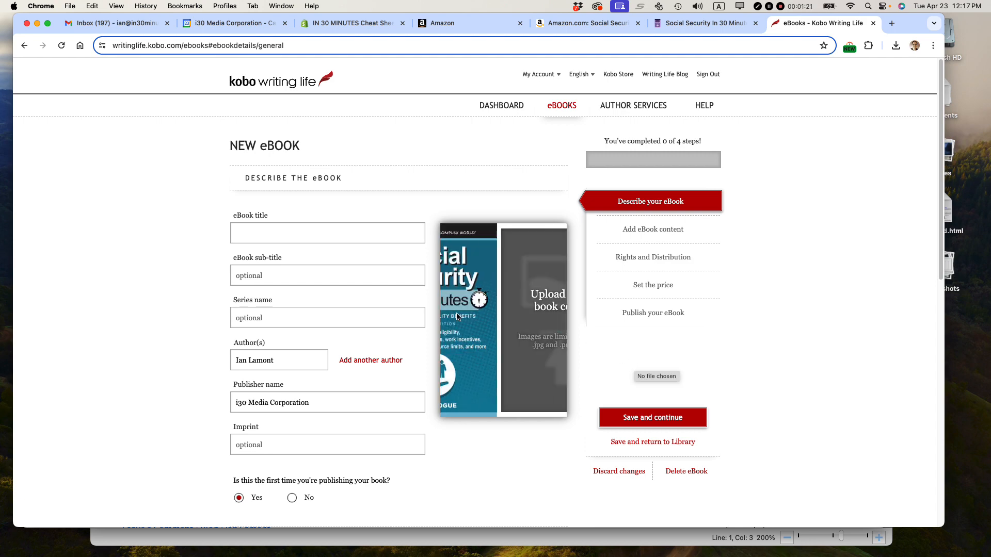
scroll(330, 239, "down", 5)
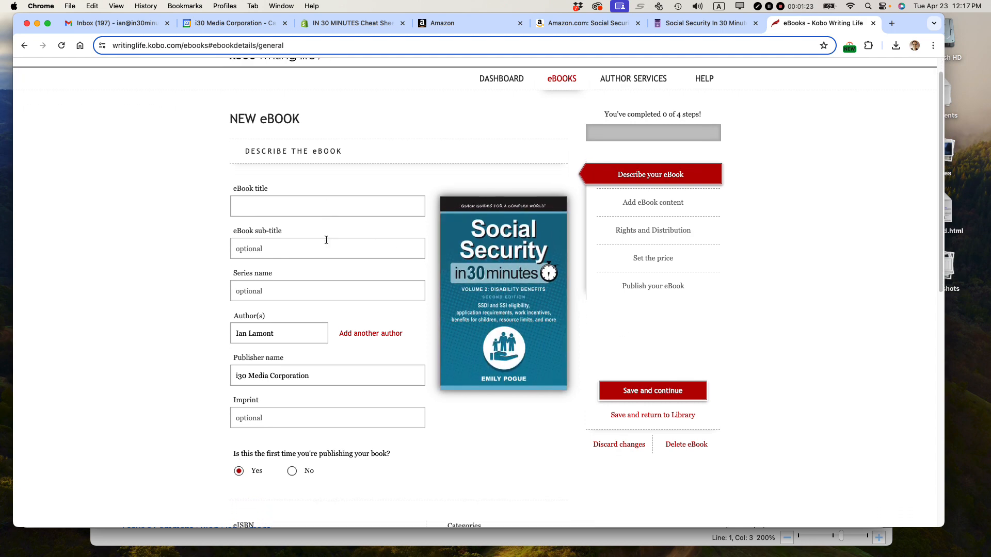
scroll(321, 263, "down", 15)
scroll(321, 263, "up", 20)
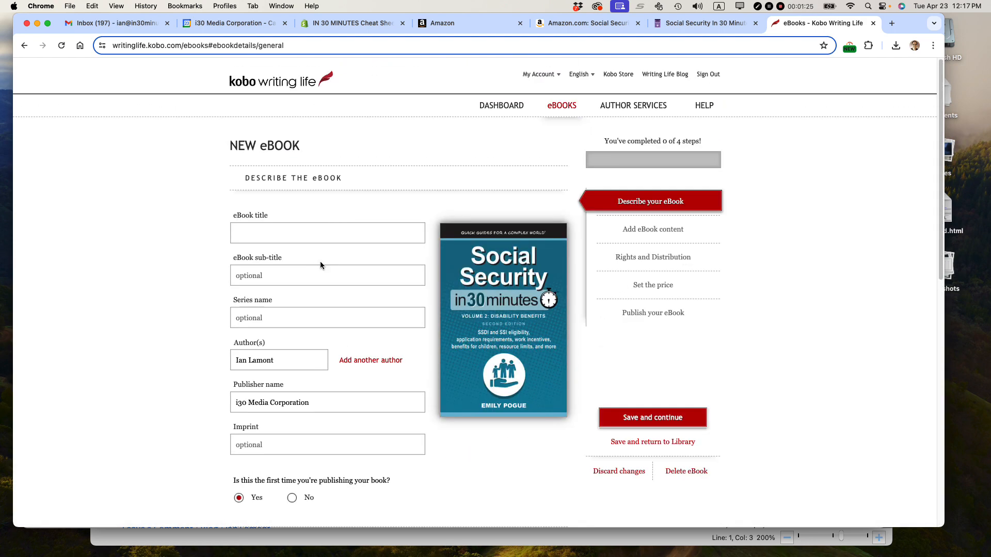
- Switch to TextEdit, bring up "SS Disability Benefits vol2 2ed METADATA.txt" and look through the book's metadata
key("super+Tab")
key("super+Tab")
key("super+Tab")
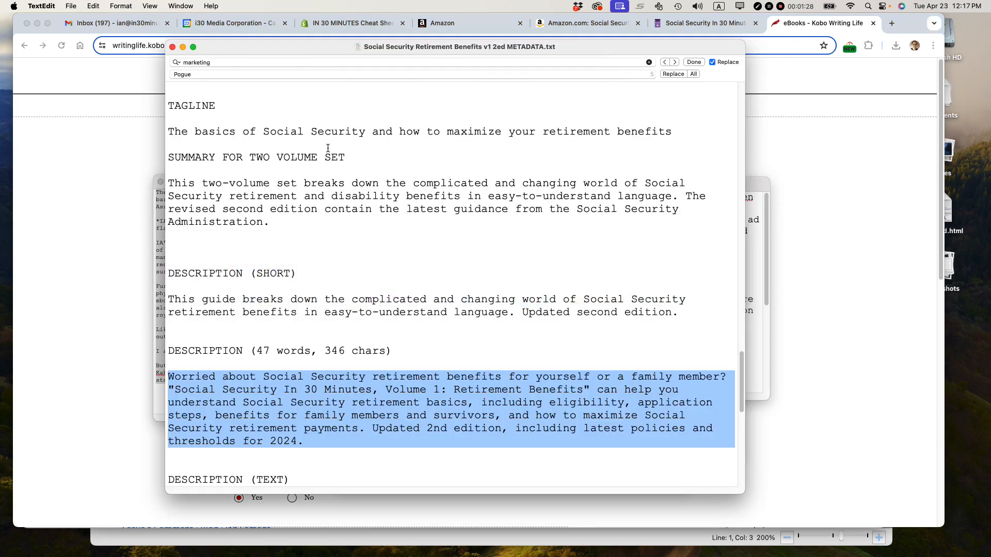
left_click(329, 124)
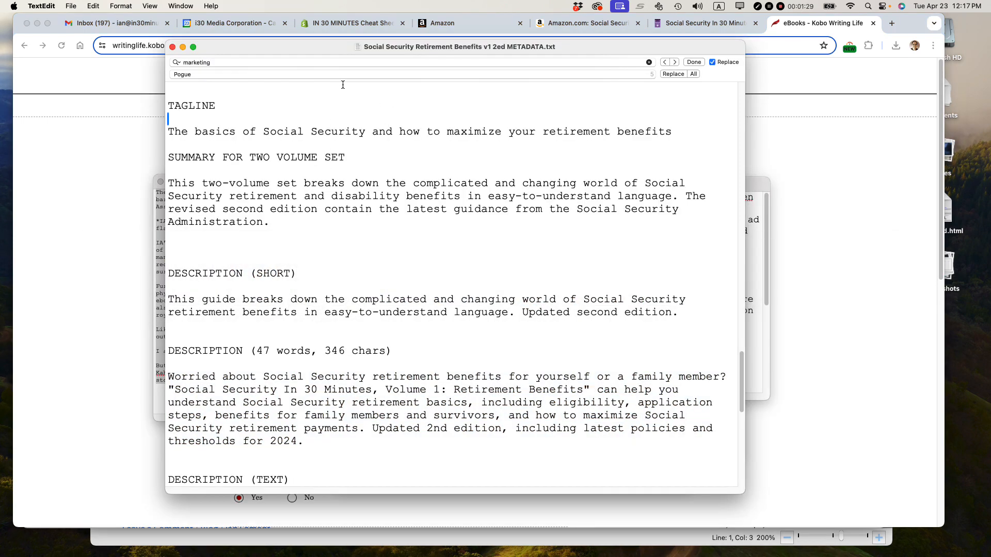
left_click_drag(274, 51, 729, 74)
scroll(737, 140, "up", 15)
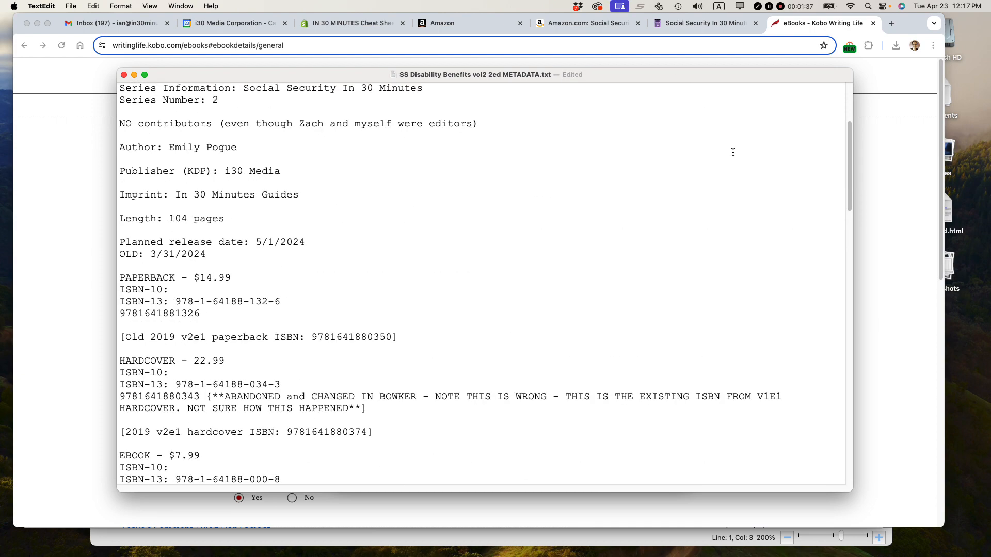
scroll(732, 152, "down", 5)
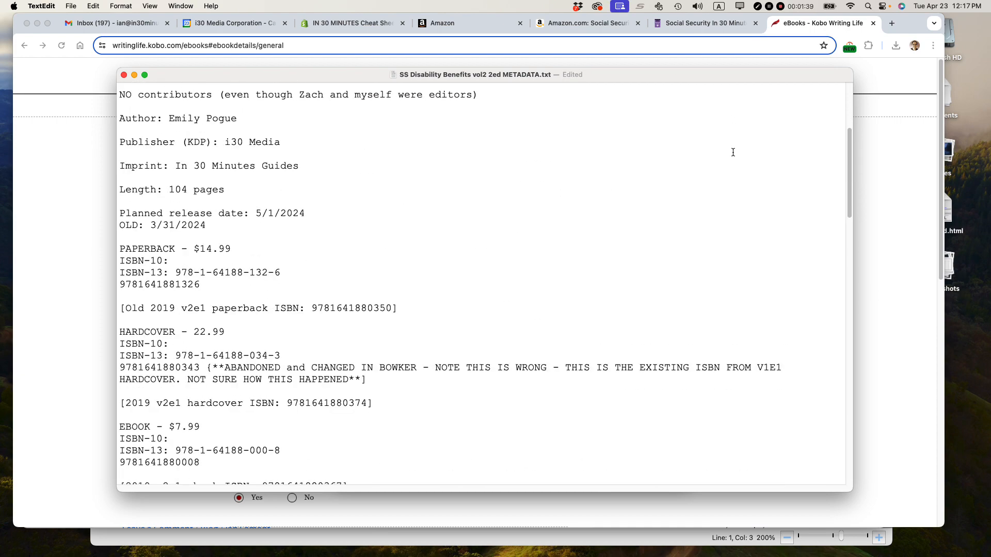
scroll(664, 176, "down", 6)
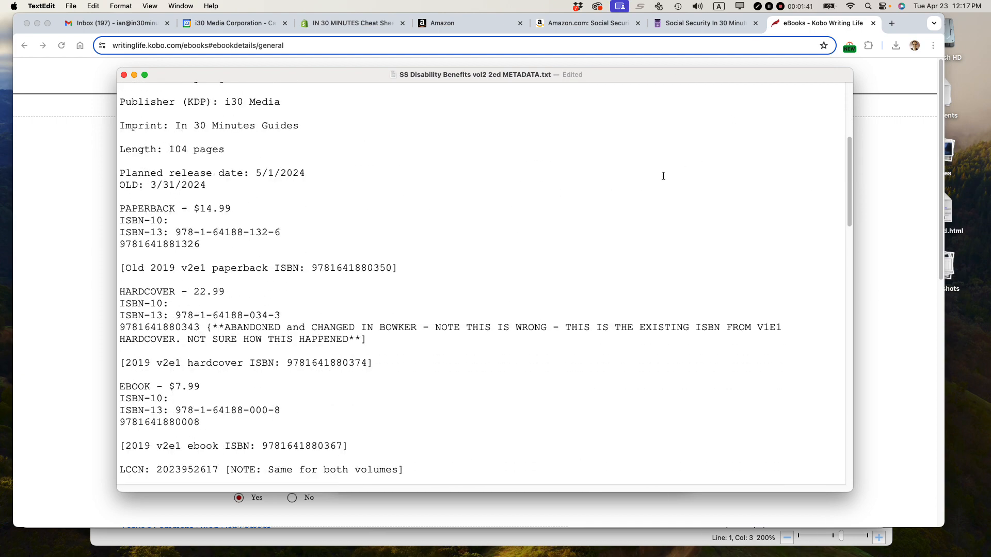
scroll(664, 176, "down", 10)
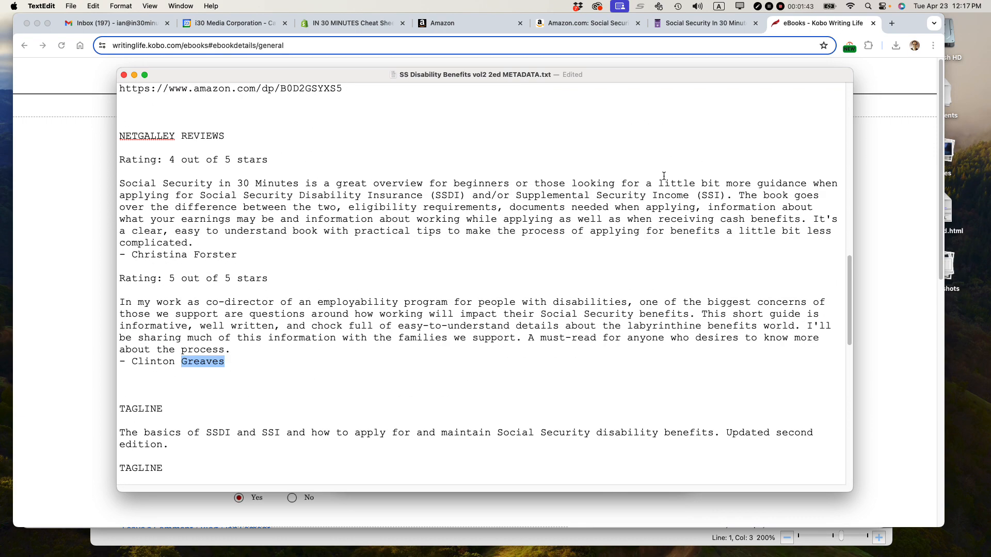
scroll(664, 174, "up", 6)
scroll(664, 175, "up", 12)
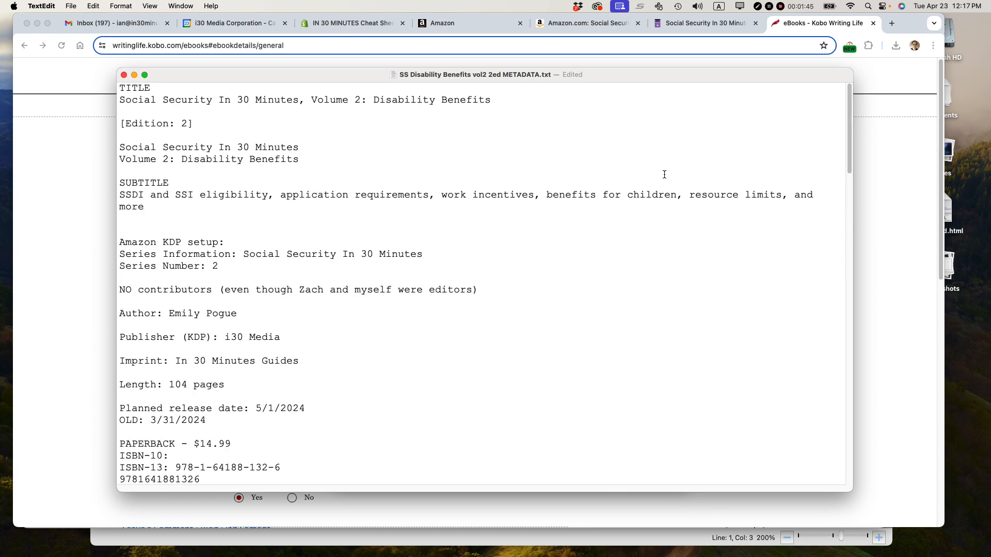
- Copy the title "Social Security In 30 Minutes, Volume 2: Disability Benefits" from the metadata file into the Kobo form's eBook title in Chrome
triple_click(348, 99)
key("super+c")
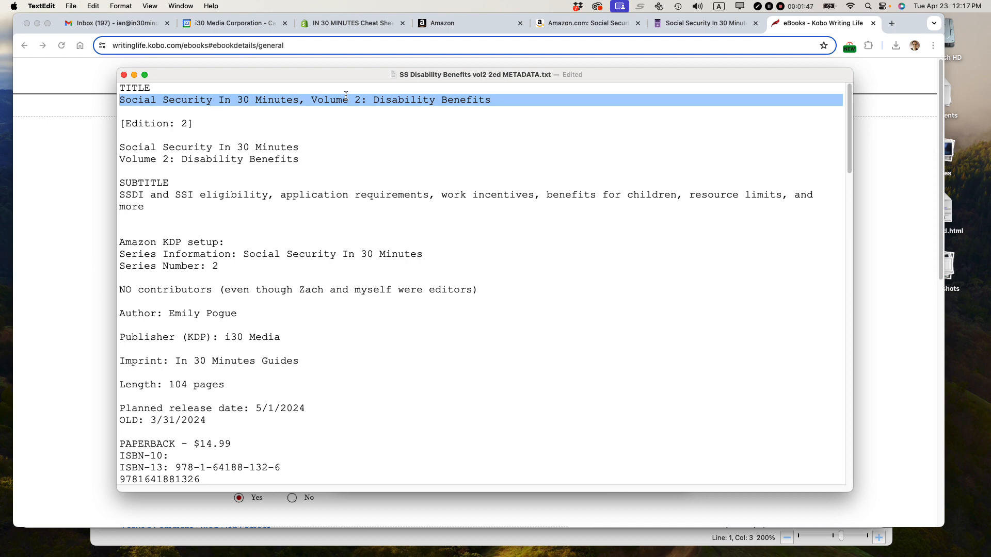
key("super+Tab")
left_click(307, 227)
key("super+v")
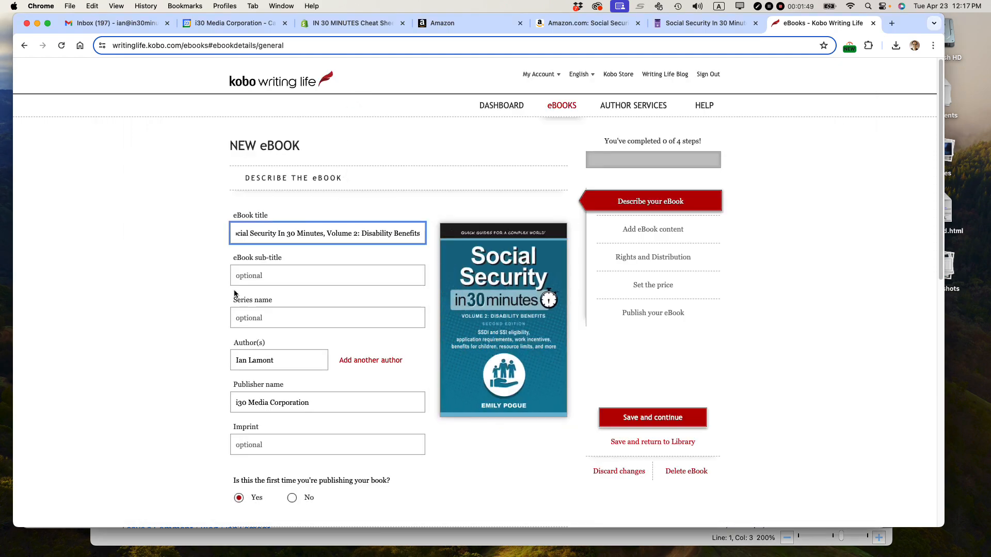
- Copy "SSDI and SSI eligibility, application requirements, work incentives, benefits for children, resource limits, and more" from the metadata file into the eBook sub-title
left_click(245, 278)
key("super+Tab")
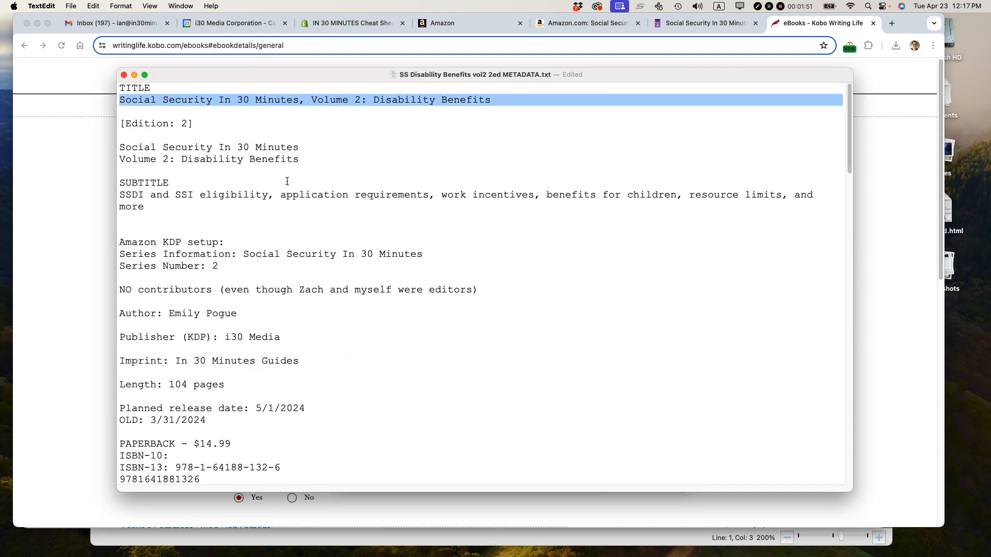
left_click(275, 198)
triple_click(274, 197)
key("super+c")
key("super+Tab")
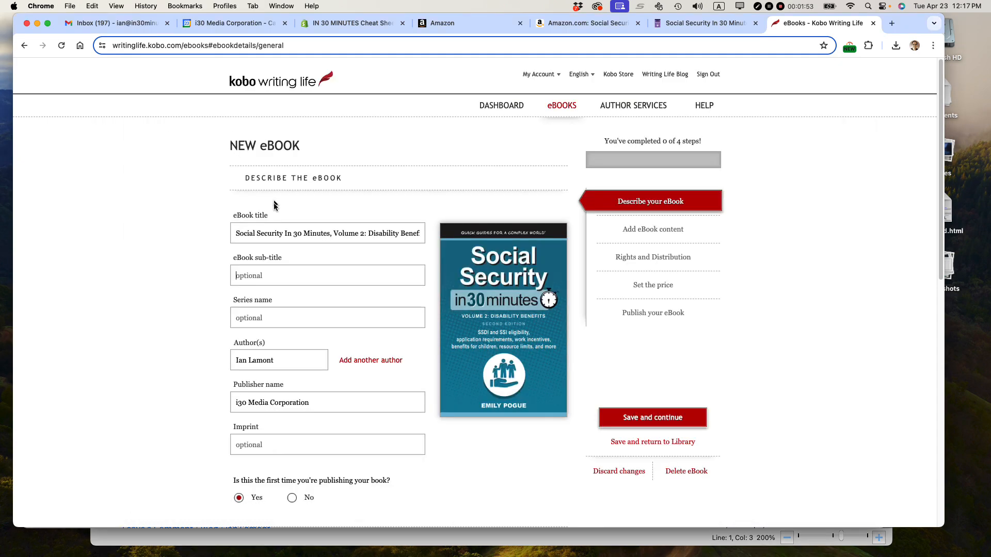
key("super+v")
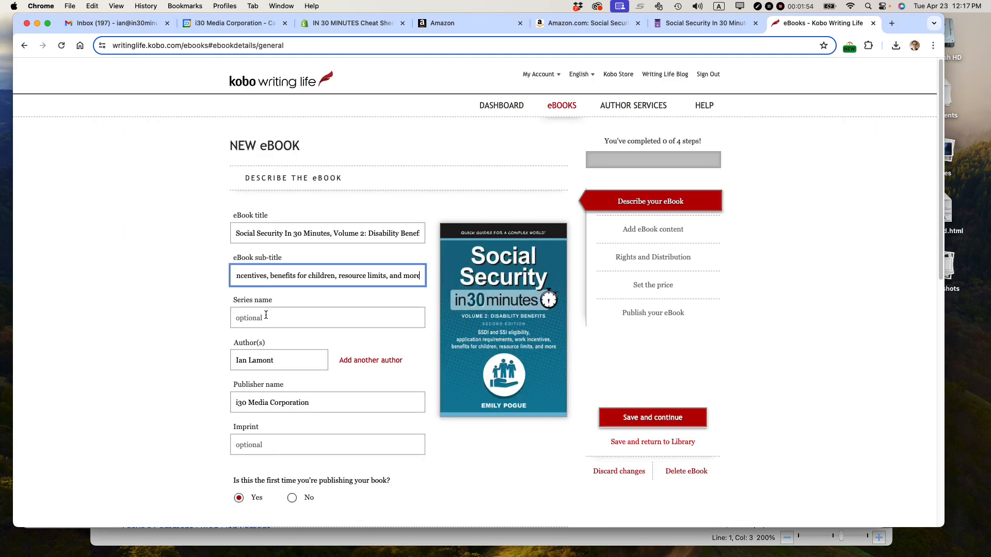
- Replace the prefilled author with the full name of the author shown on the book cover
triple_click(255, 360)
type("Emily")
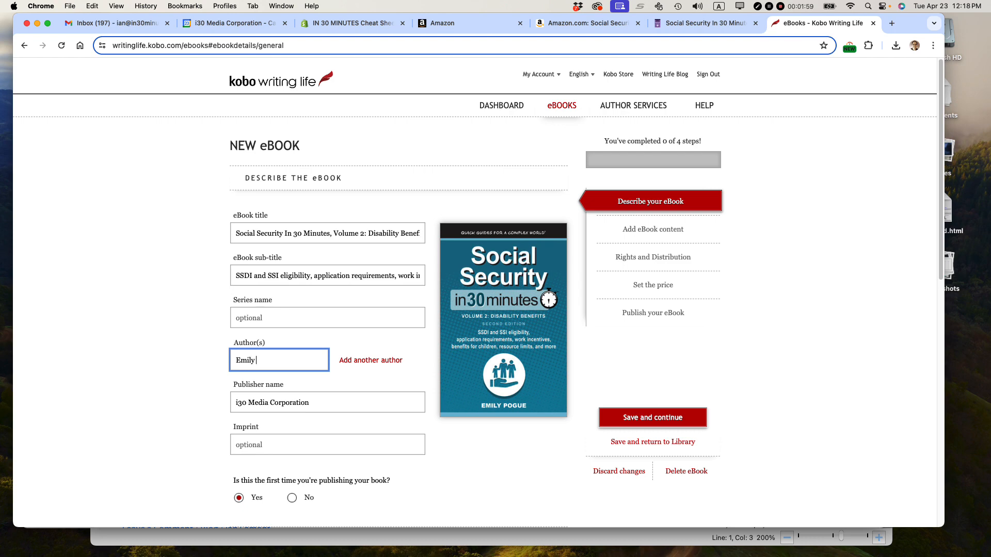
type(" Pogue")
left_click(184, 315)
- Copy the imprint "In 30 Minutes Guides" from the TextEdit metadata file into the eBook form's Imprint field
scroll(185, 314, "down", 5)
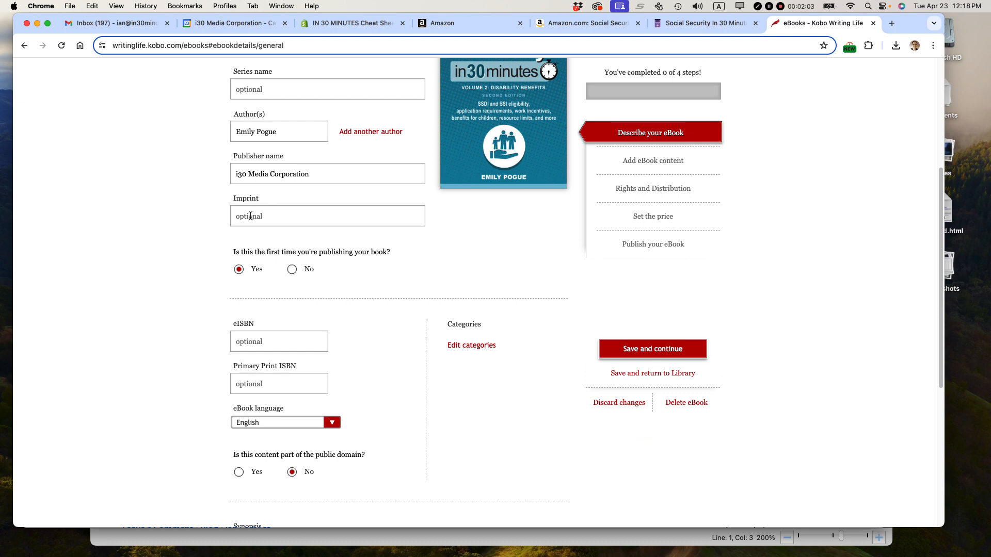
key("super+Tab")
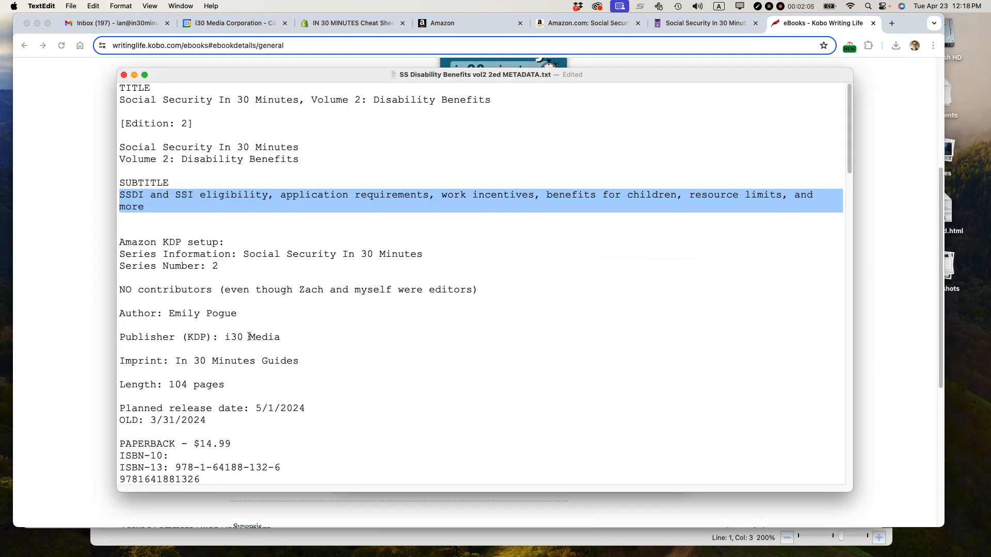
left_click_drag(176, 364, 299, 364)
key("super+c")
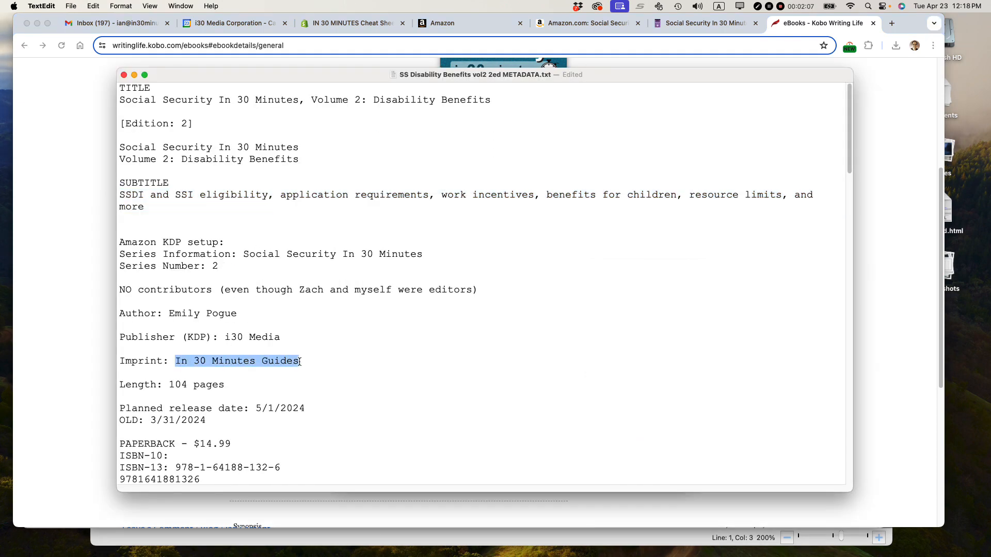
key("super+Tab")
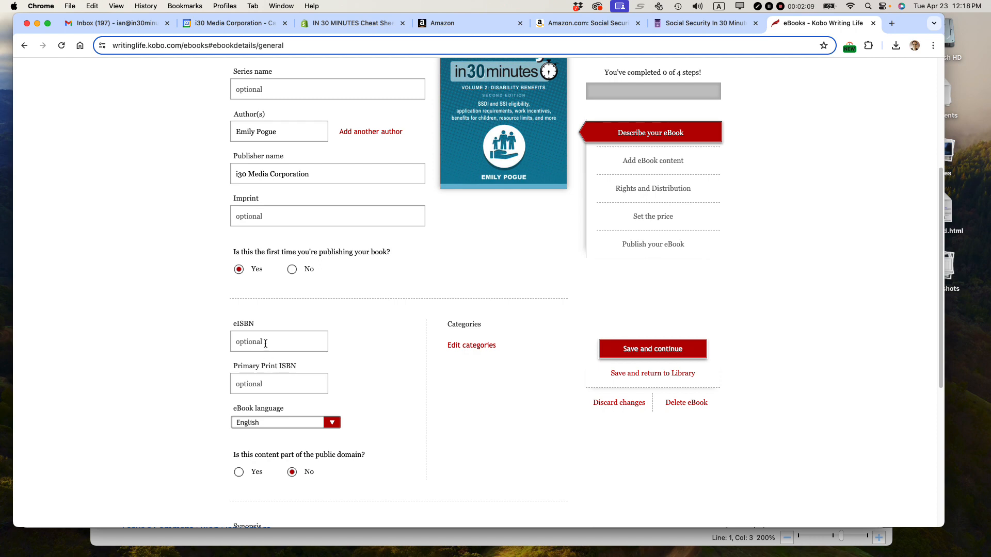
left_click(255, 210)
key("super+v")
left_click(185, 240)
scroll(238, 327, "up", 5)
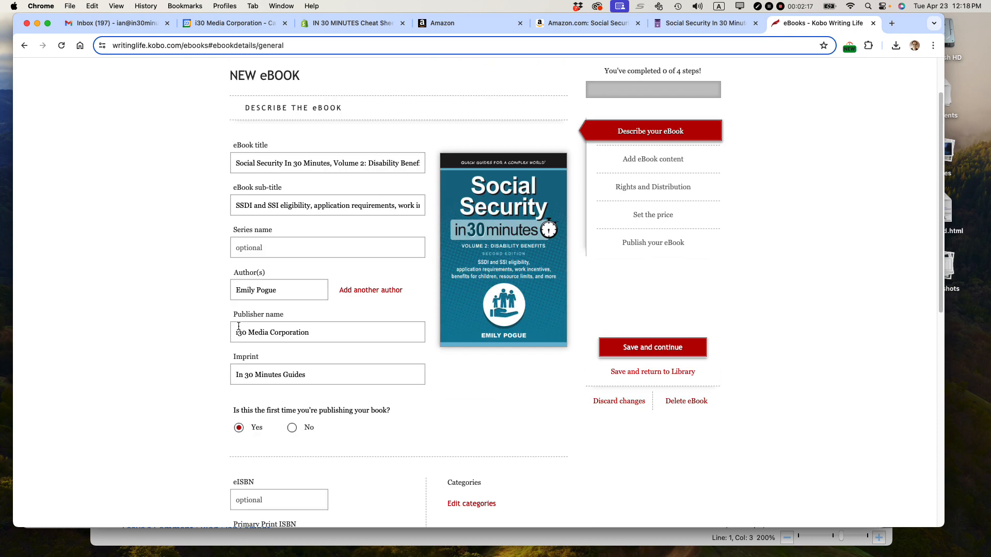
scroll(239, 327, "down", 14)
scroll(239, 326, "up", 15)
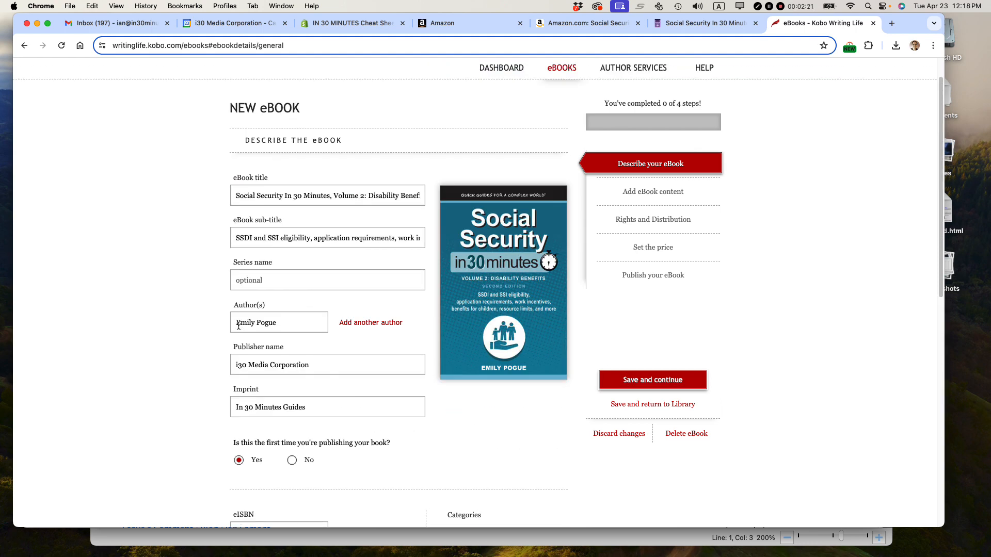
scroll(218, 299, "down", 3)
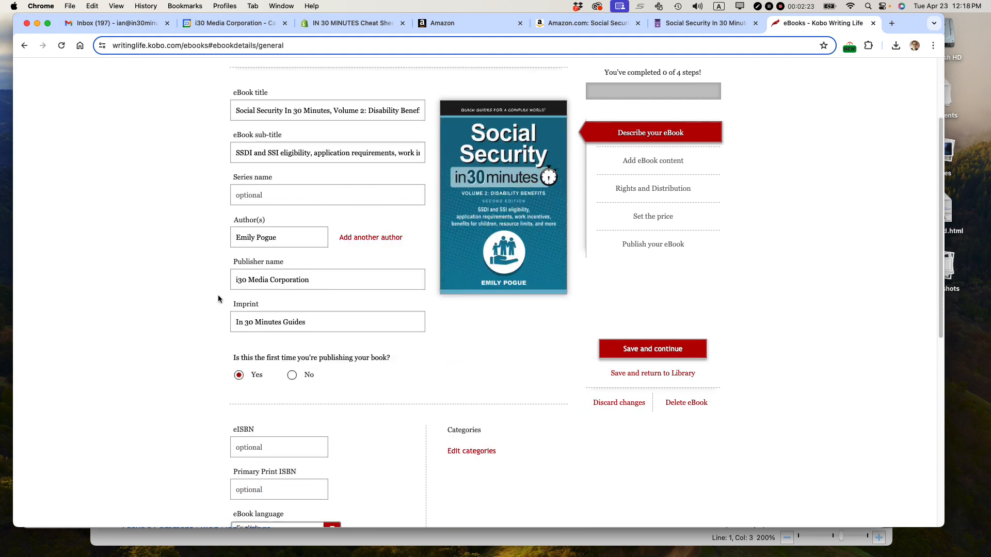
scroll(218, 298, "down", 4)
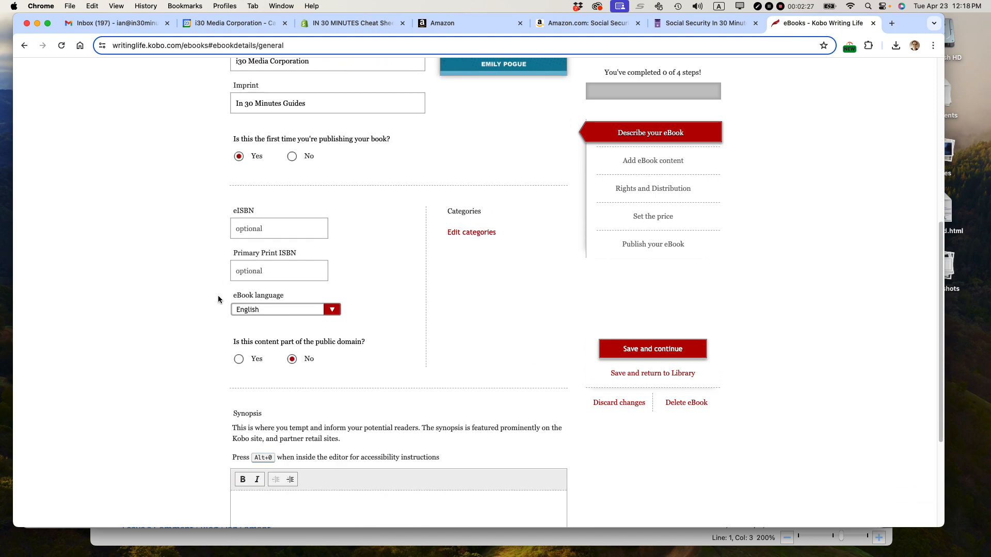
key("super+Tab")
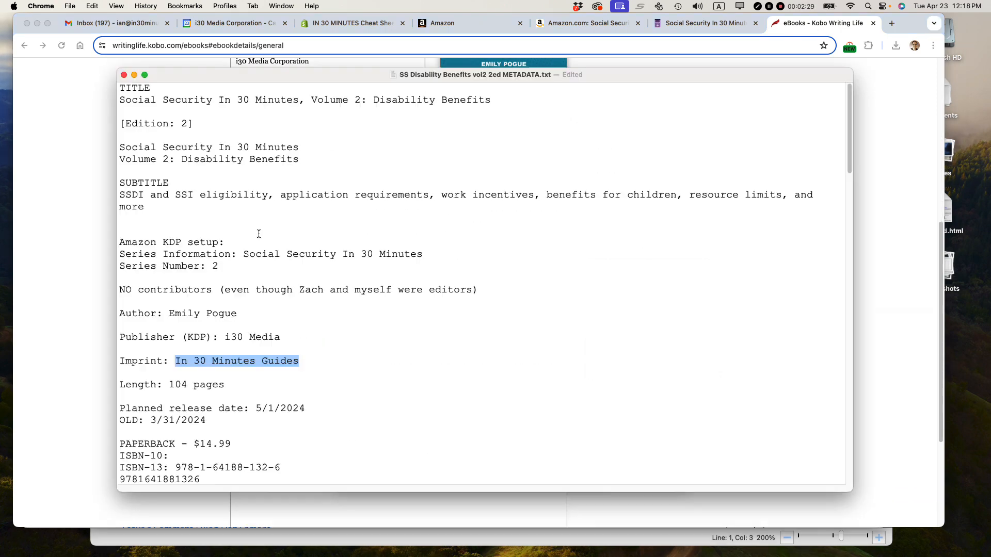
scroll(232, 376, "down", 3)
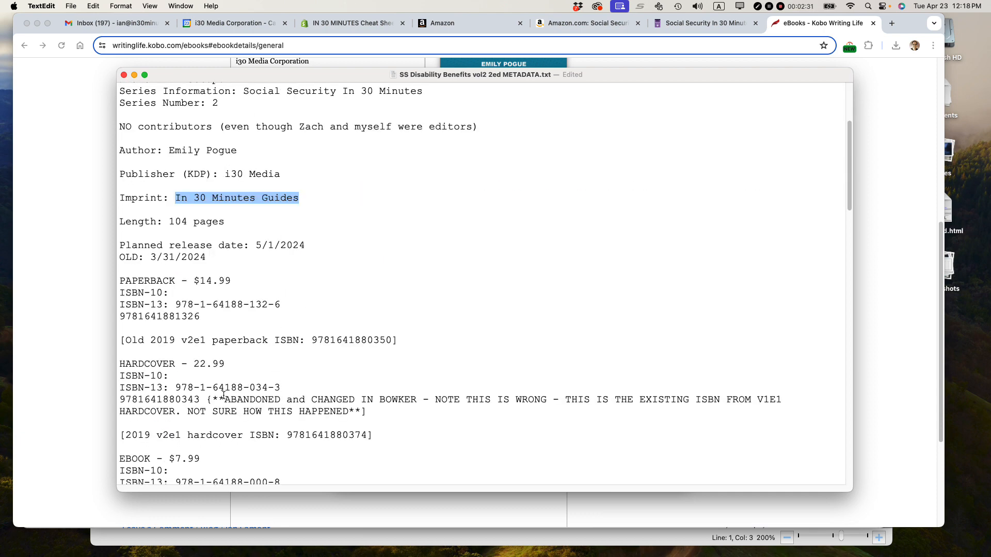
scroll(225, 395, "down", 2)
double_click(156, 451)
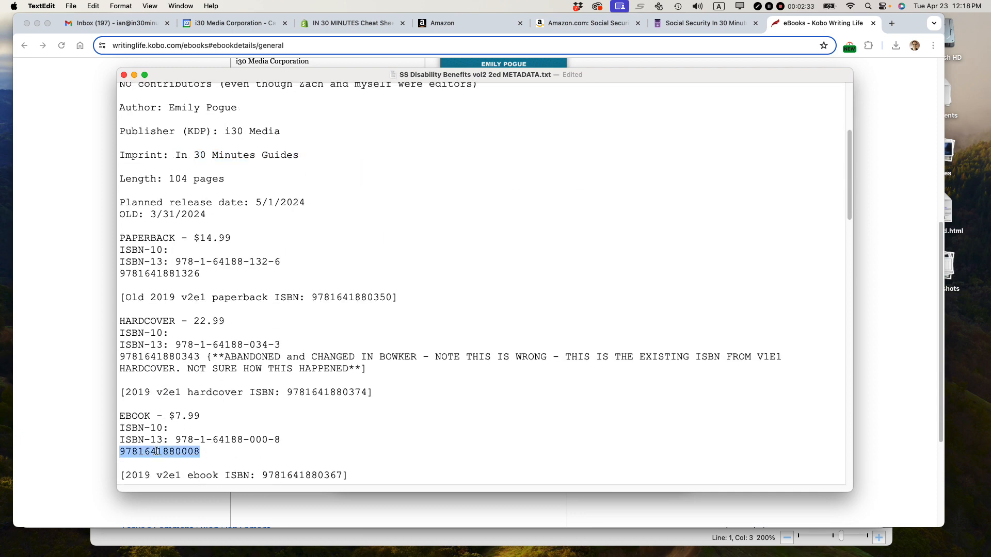
key("super+c")
key("super+Tab")
left_click(256, 230)
key("super+v")
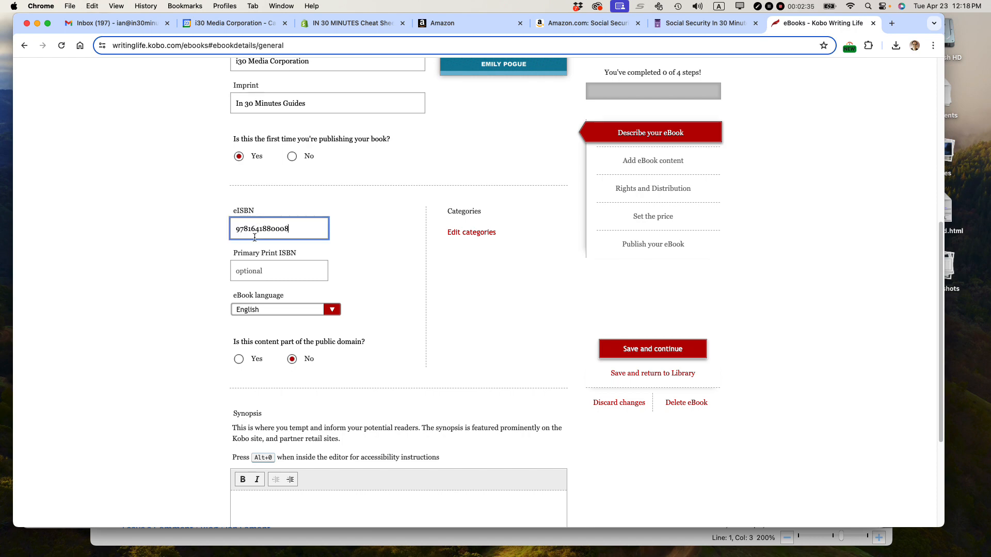
key("super+Tab")
triple_click(158, 276)
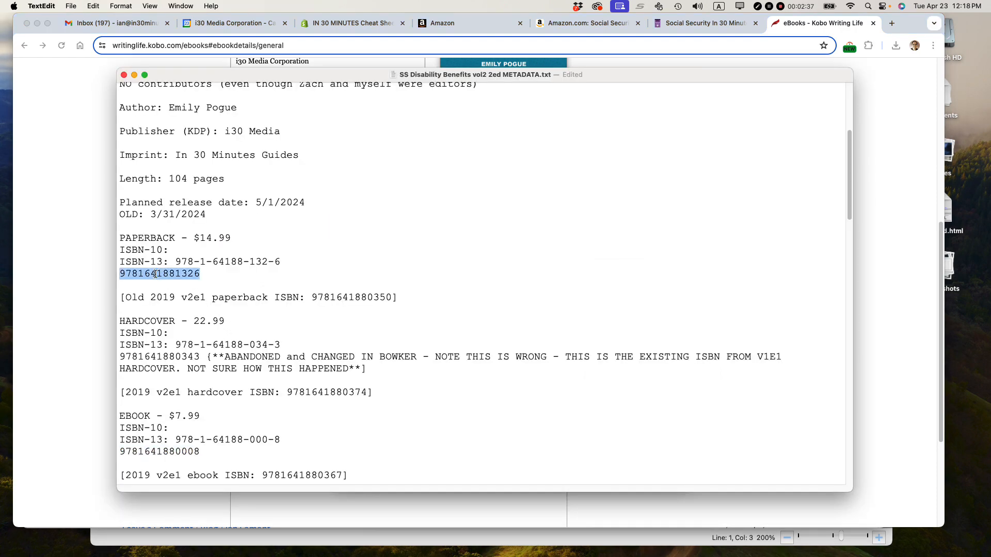
key("super+c")
key("super+Tab")
left_click(266, 275)
key("super+v")
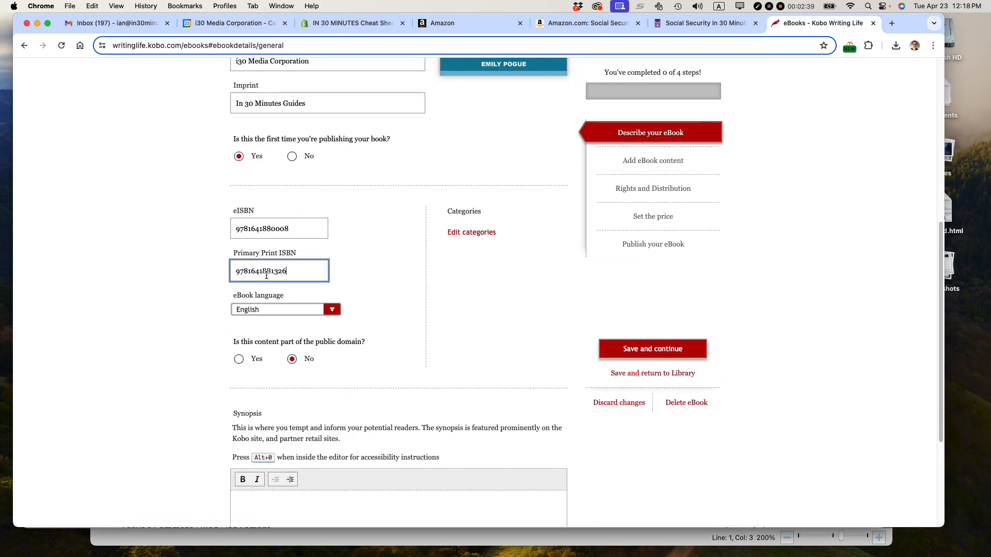
left_click(172, 302)
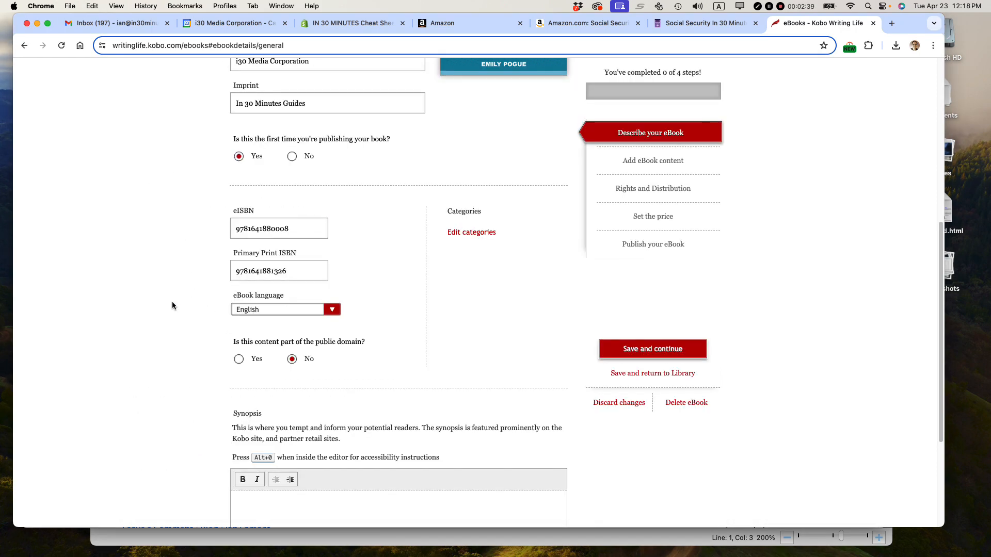
- Edit the eBook's categories and add Nonfiction | Family & Relationships | Parenting | Special Needs
left_click(491, 234)
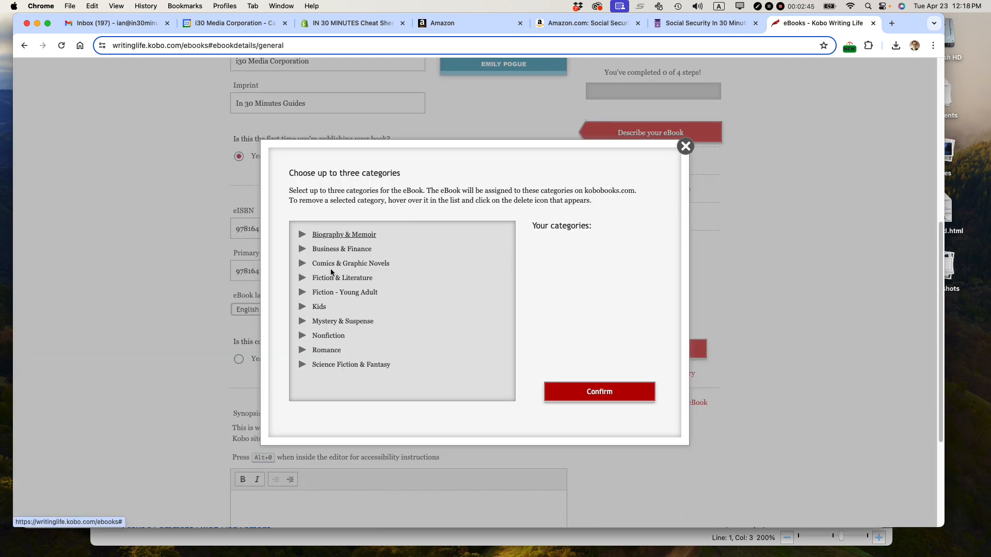
left_click(303, 336)
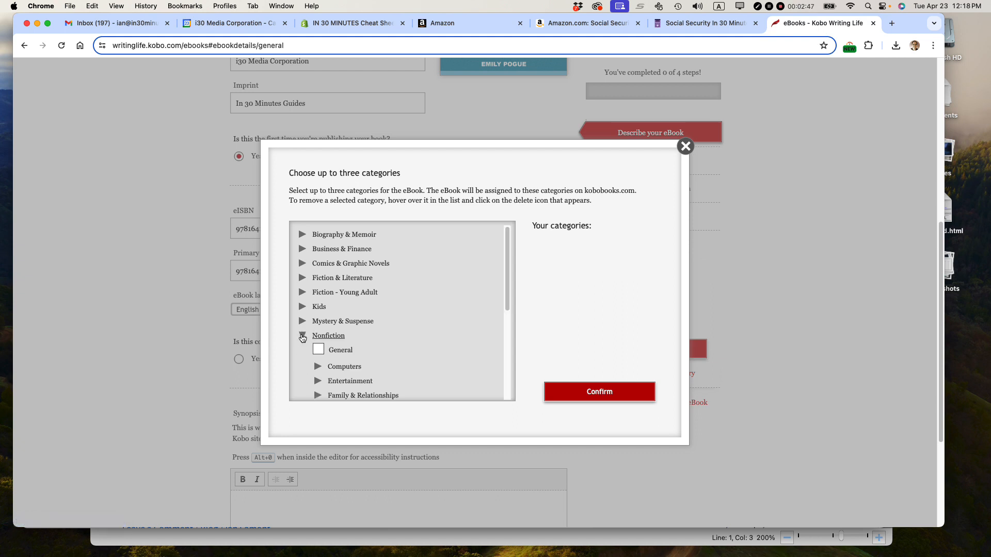
scroll(305, 331, "down", 3)
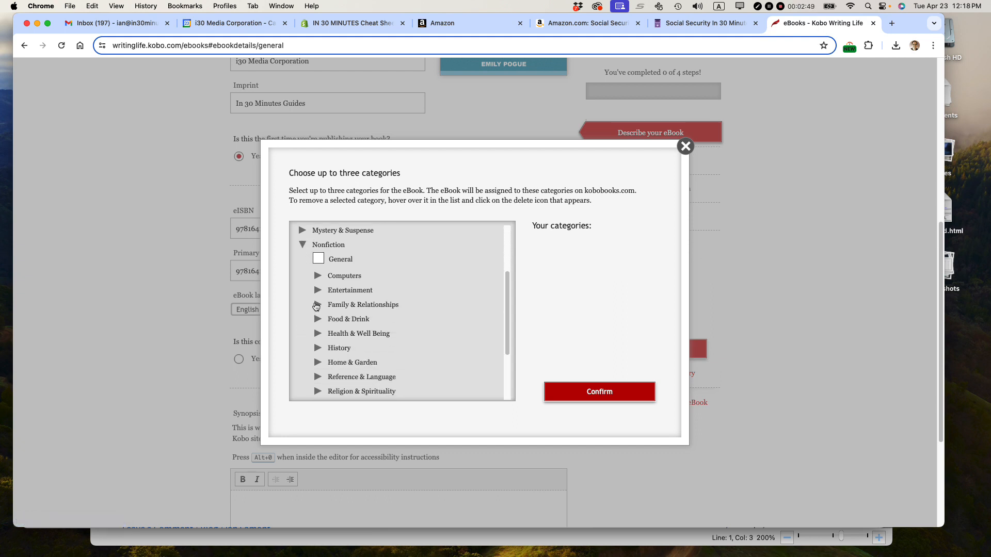
left_click(317, 305)
scroll(315, 306, "down", 4)
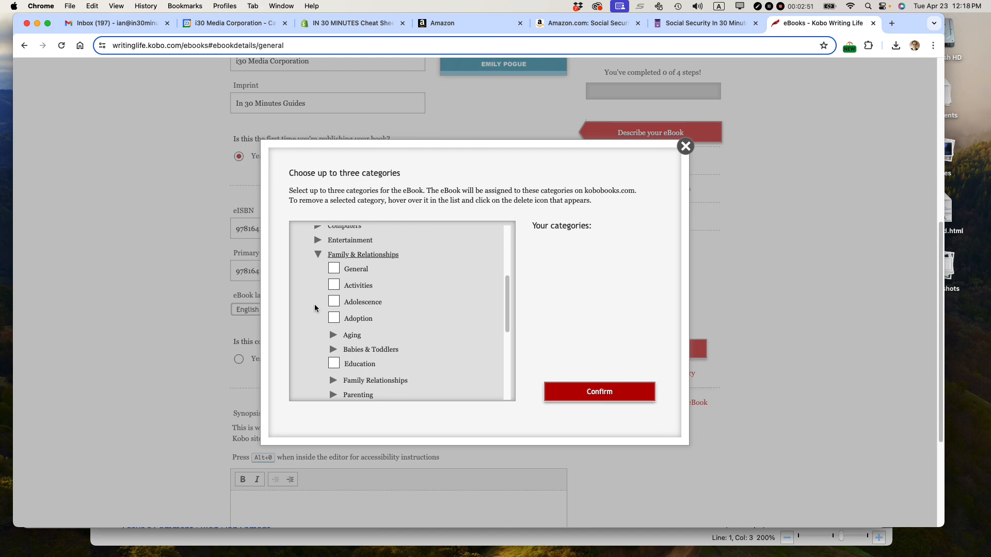
left_click(334, 339)
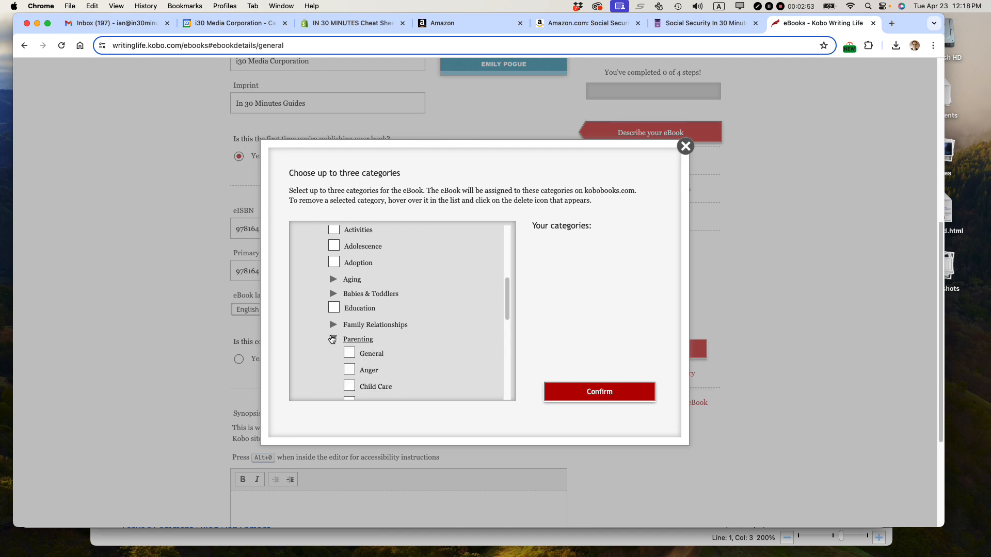
scroll(327, 333, "down", 3)
scroll(327, 334, "down", 1)
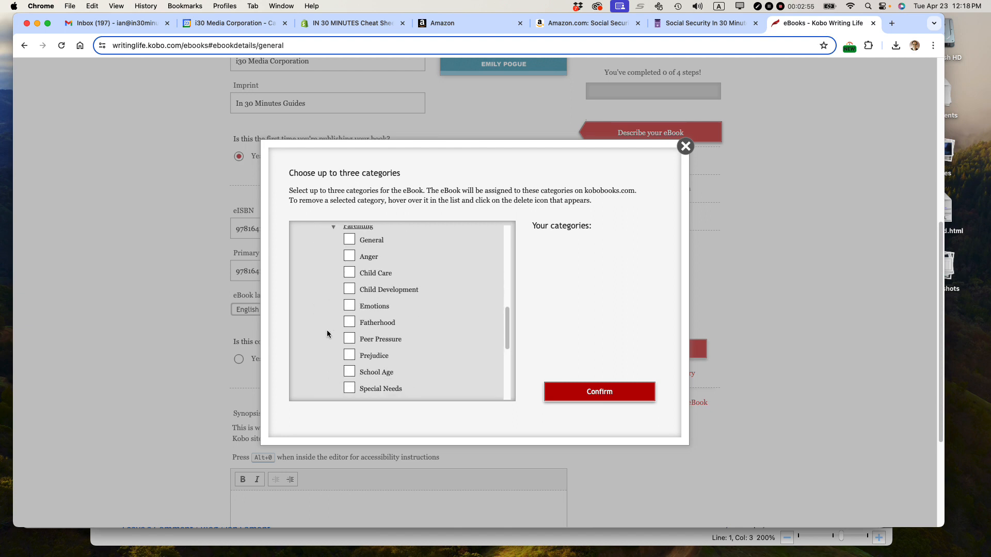
left_click(350, 369)
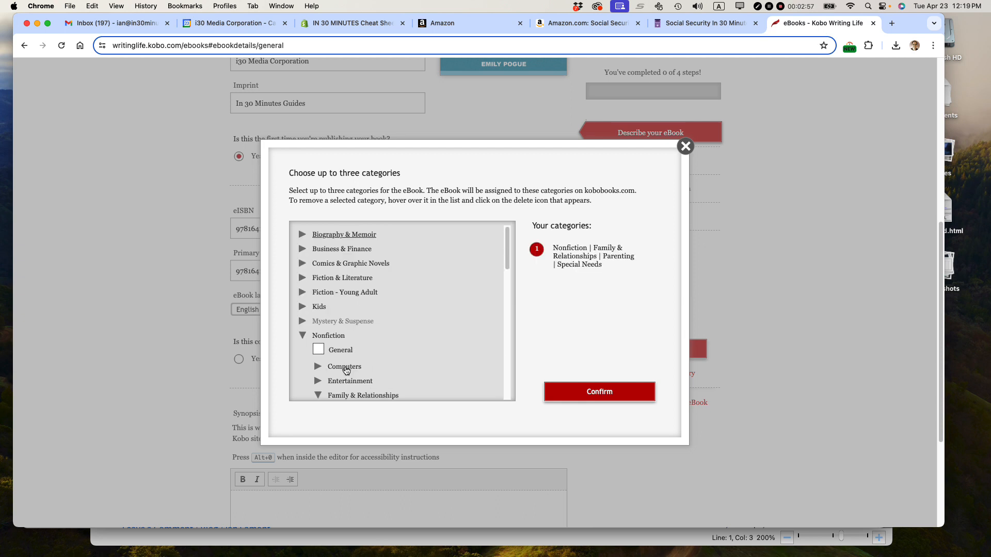
- Add Business & Finance | Personal Finance | Money Management as the second category and confirm the category selection
scroll(314, 345, "down", 5)
scroll(314, 346, "up", 3)
left_click(304, 250)
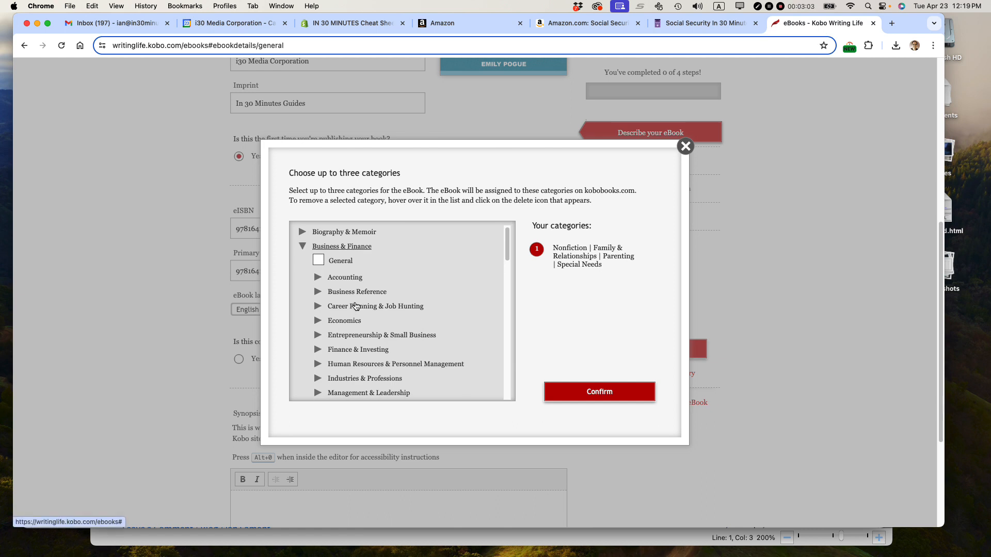
scroll(354, 306, "down", 3)
left_click(318, 316)
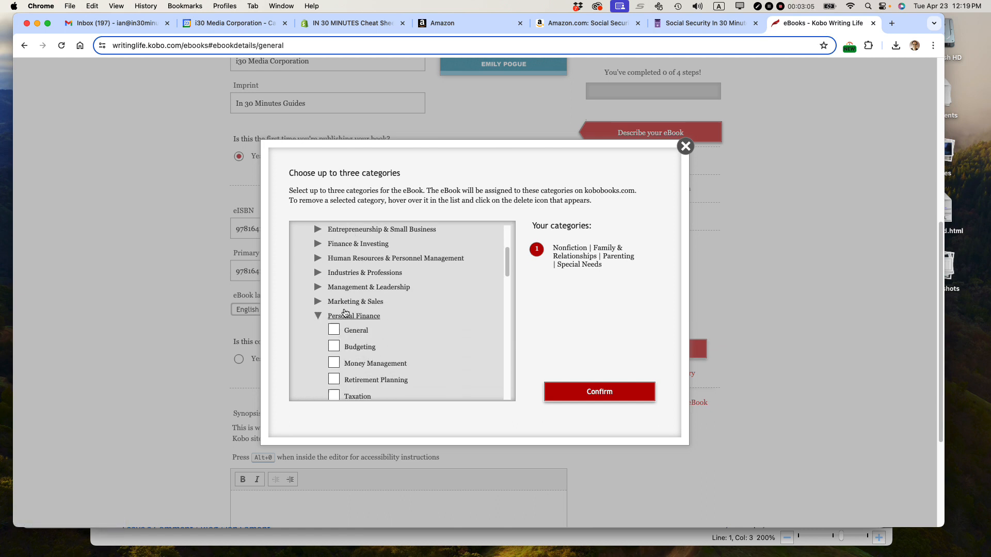
scroll(332, 336, "down", 5)
scroll(321, 329, "up", 3)
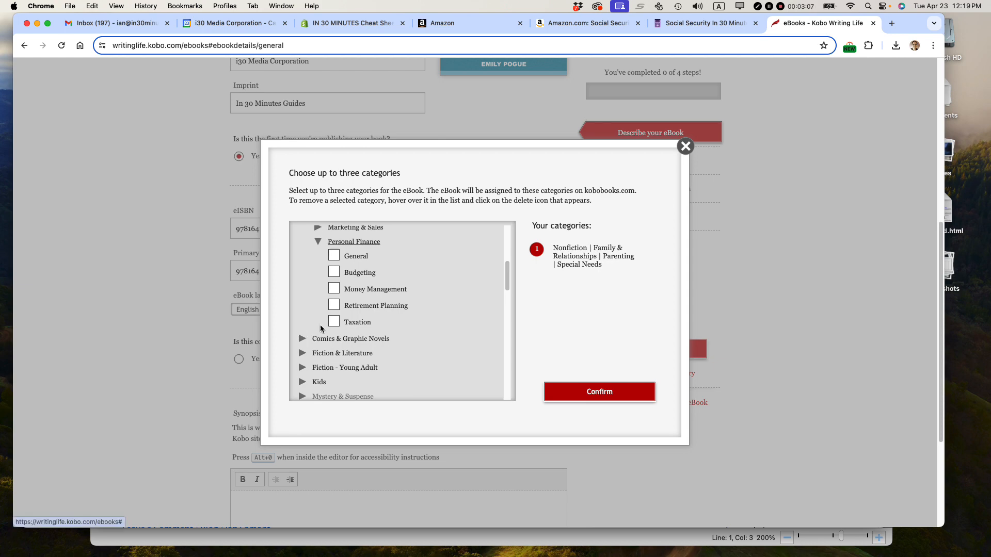
left_click(334, 290)
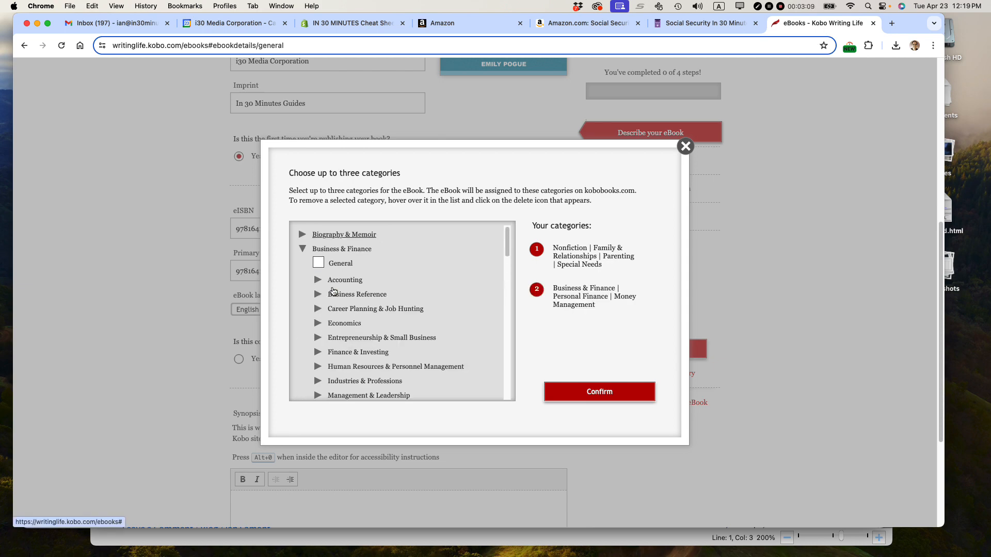
left_click(600, 392)
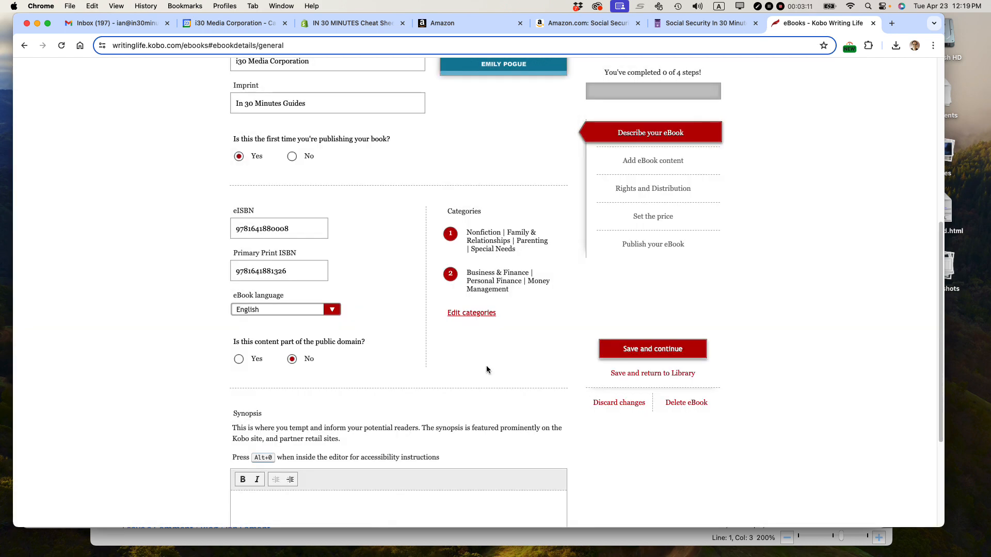
- Copy the 350-byte short description from the TextEdit metadata file into the Kobo form's Synopsis and remove the trailing blank lines
scroll(486, 364, "down", 5)
left_click(296, 333)
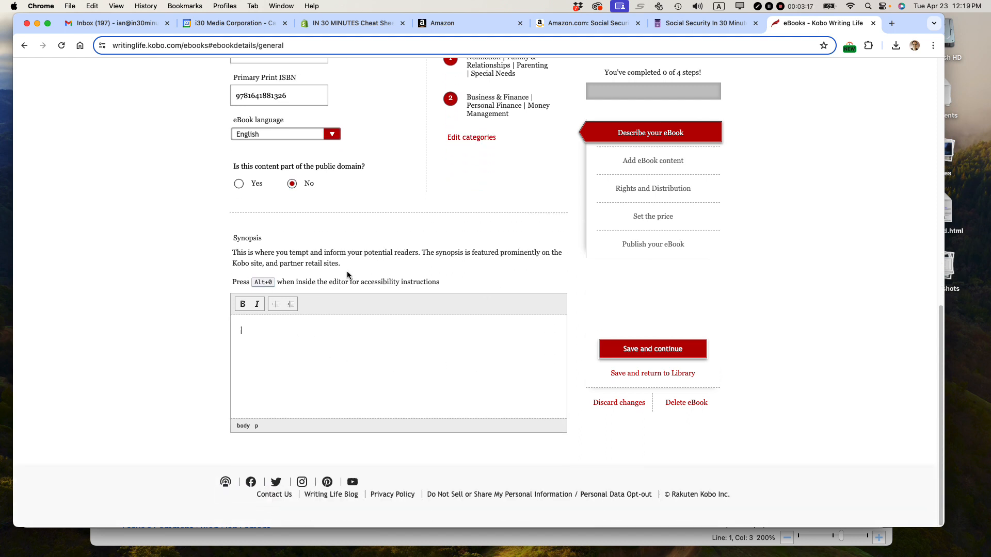
key("super+Tab")
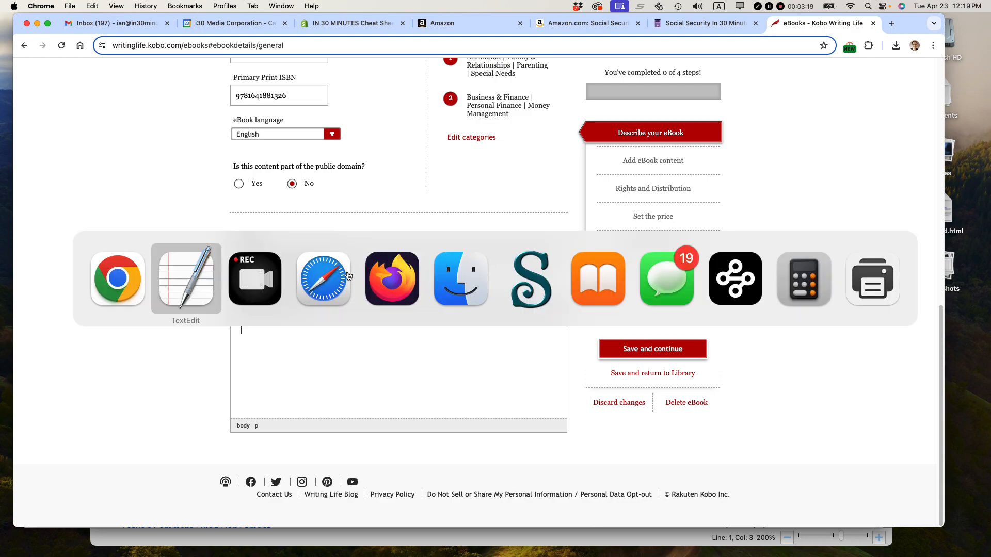
scroll(348, 272, "down", 5)
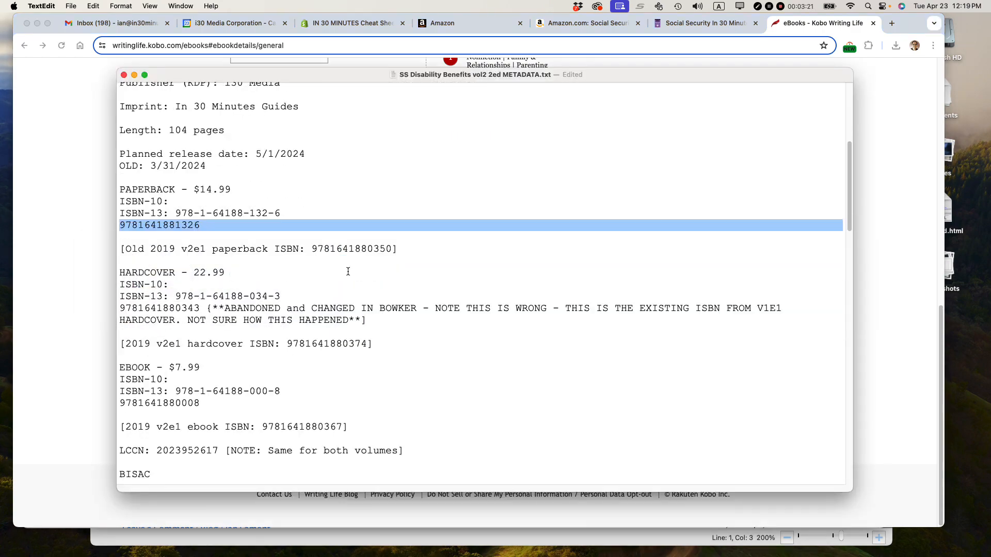
scroll(349, 270, "down", 10)
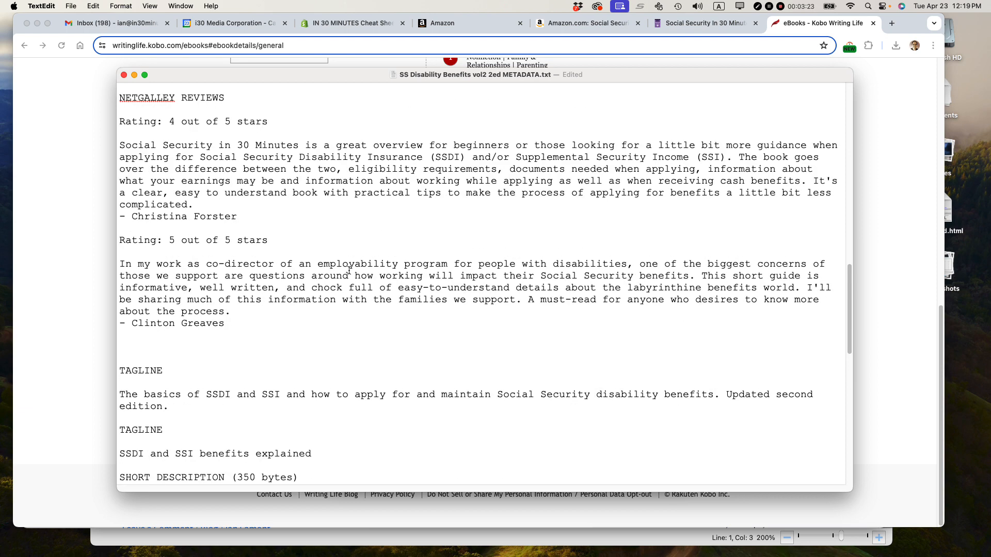
scroll(349, 271, "down", 3)
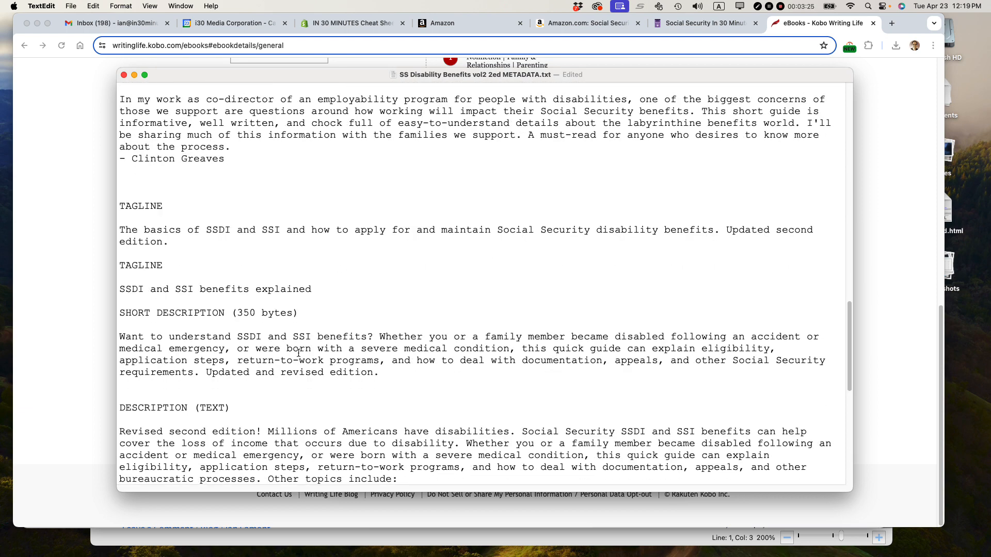
triple_click(299, 353)
key("super+c")
key("super+Tab")
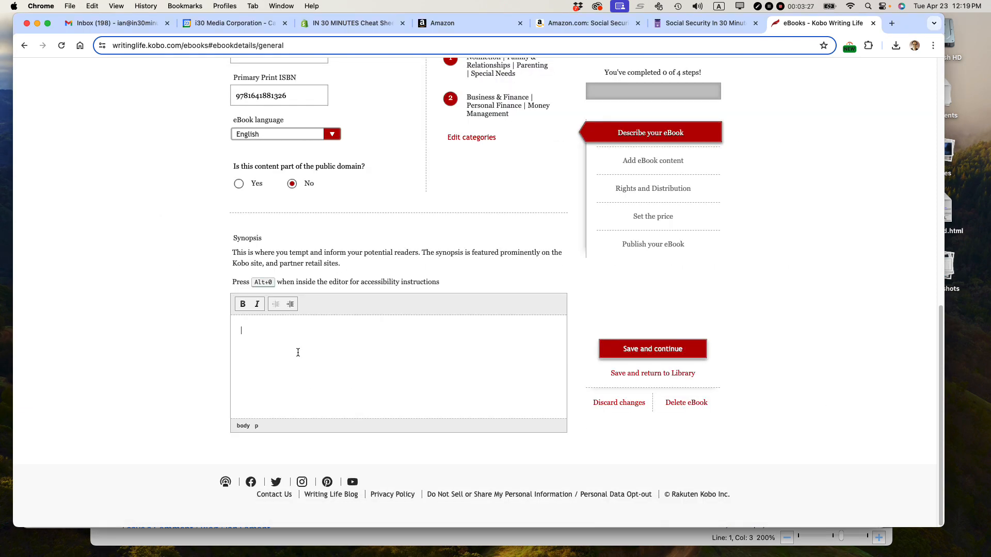
left_click(299, 349)
key("super+v")
key("BackSpace")
key("BackSpace")
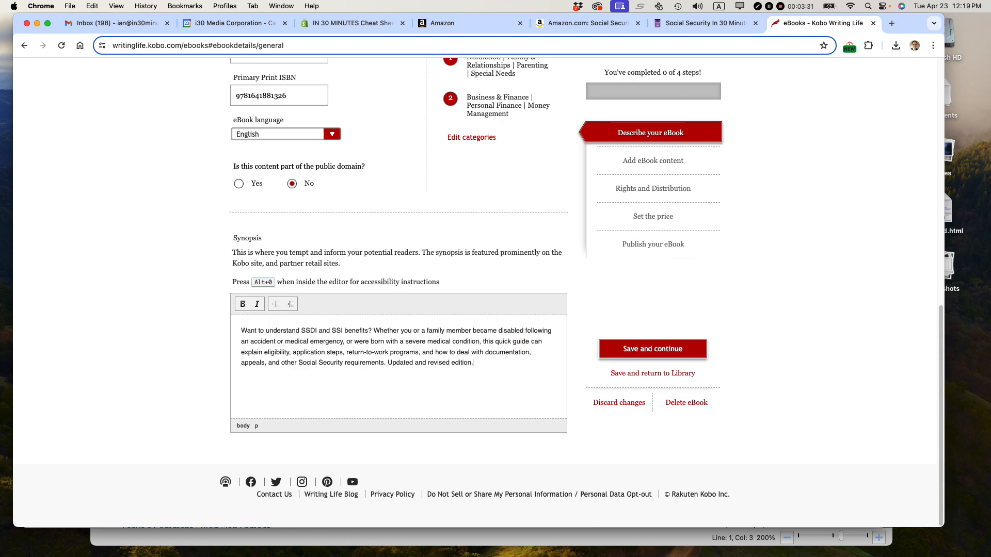
- Review the completed eBook description form, save it and continue to adding the eBook content
scroll(452, 321, "up", 5)
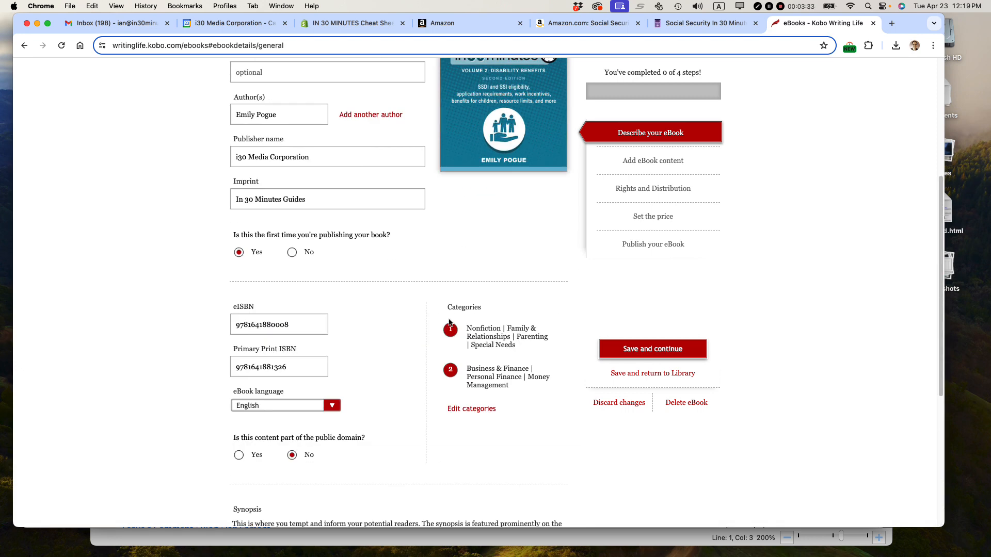
scroll(448, 322, "up", 2)
scroll(448, 322, "up", 3)
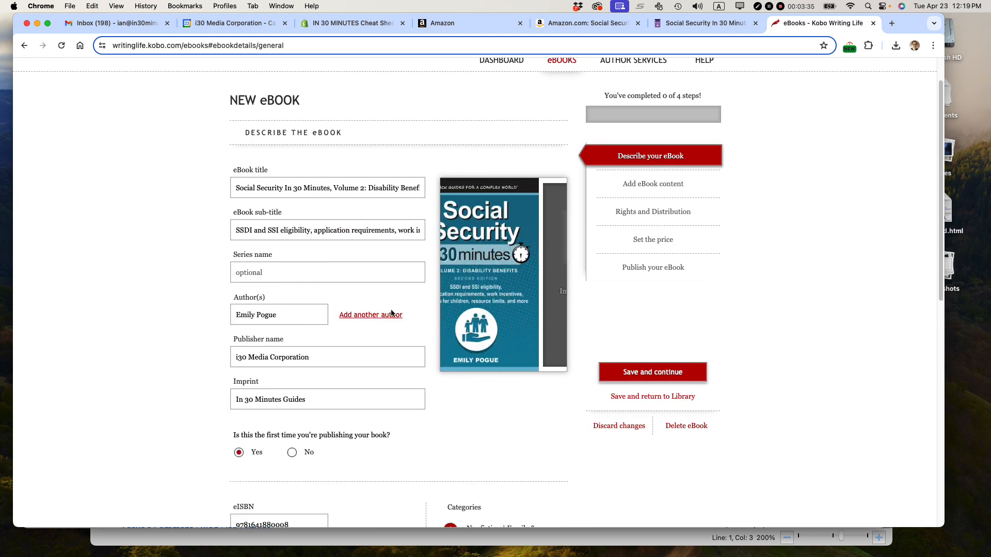
scroll(389, 310, "down", 3)
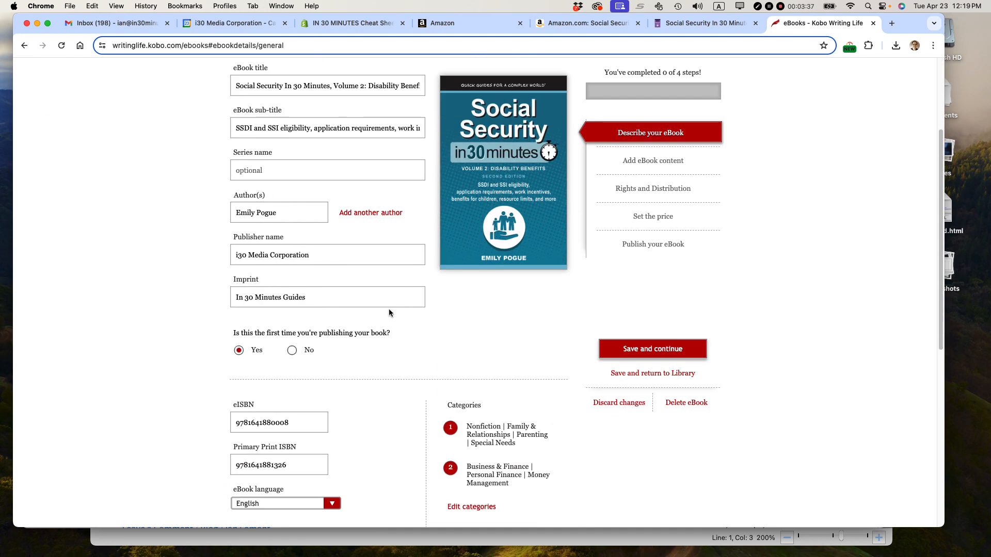
scroll(389, 310, "down", 5)
scroll(389, 313, "down", 3)
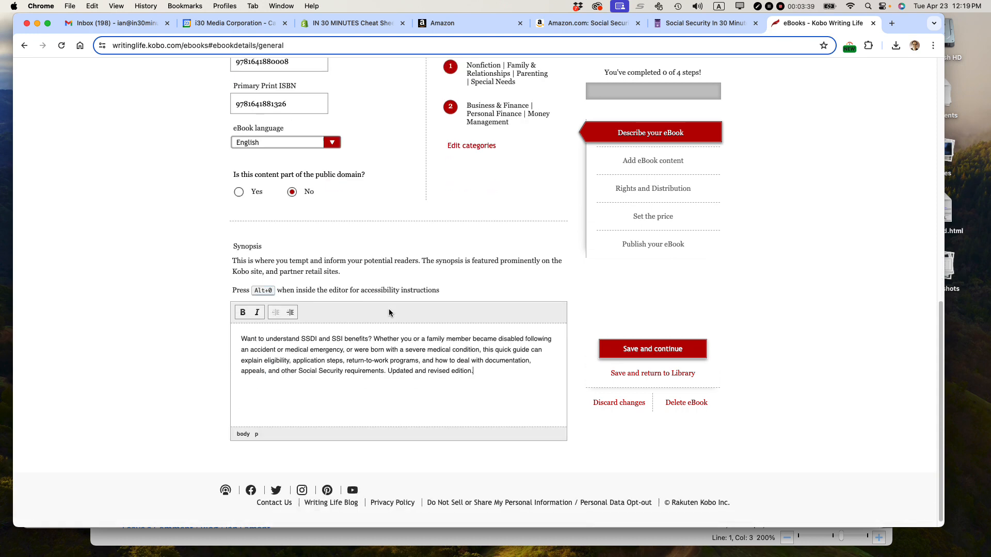
left_click(645, 353)
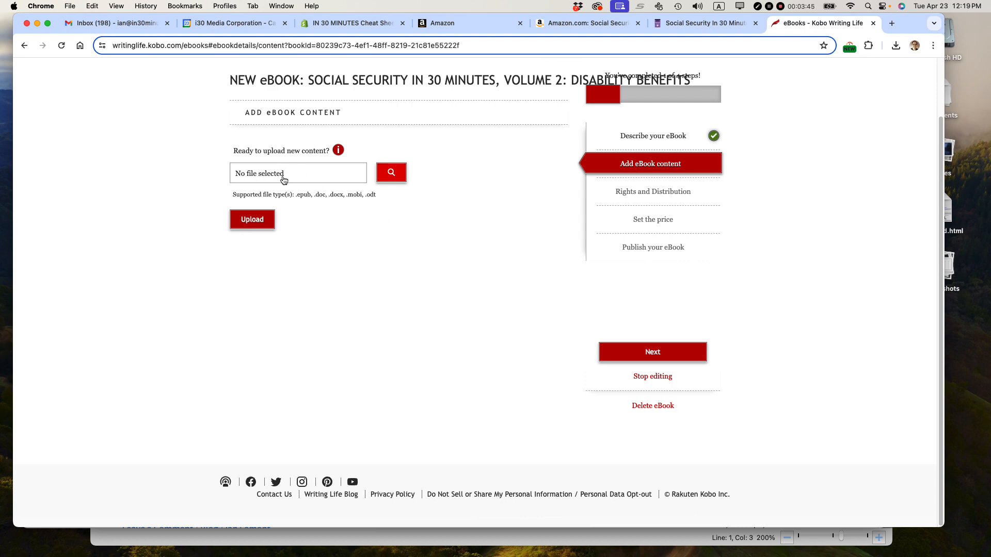
- Choose "social security in 30 minutes v2 e2 042124 resized validated.epub" from the ePub folder inside SS v2e2 Press Files Final as the eBook content
left_click(389, 179)
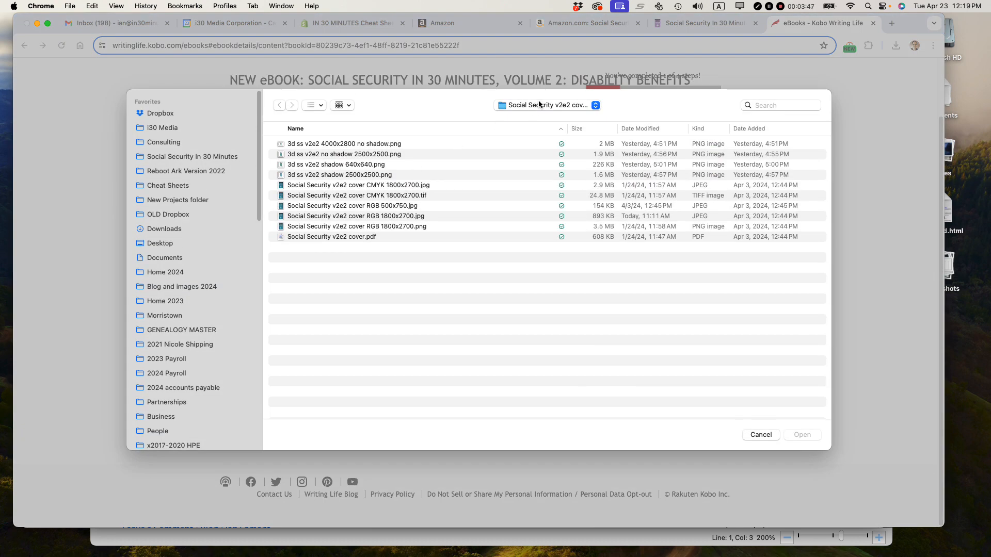
left_click(539, 105)
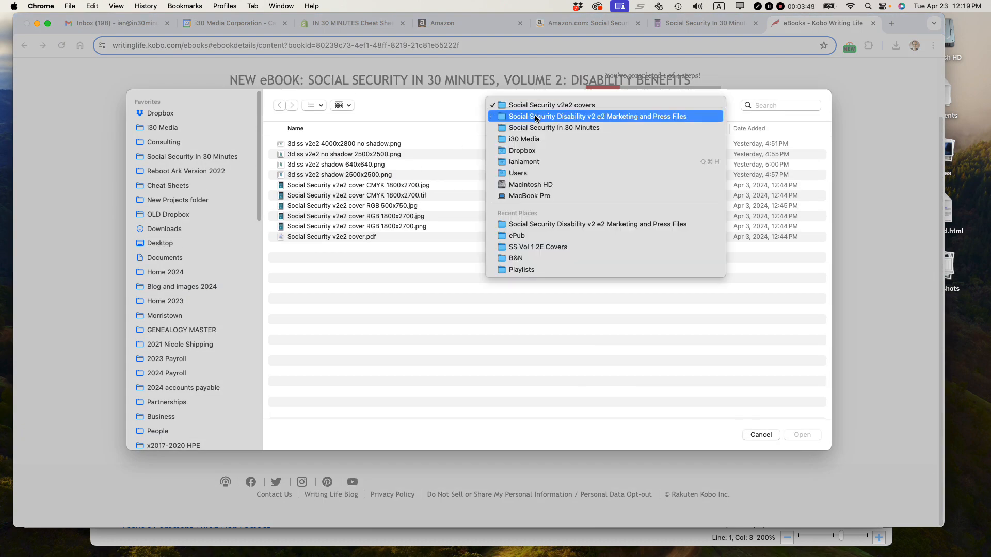
left_click(535, 117)
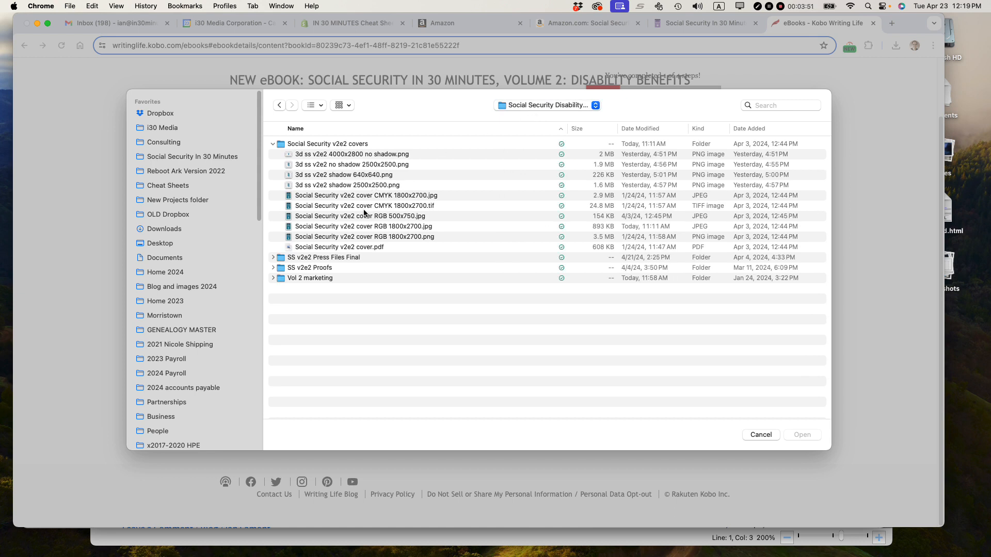
left_click(273, 257)
left_click(279, 279)
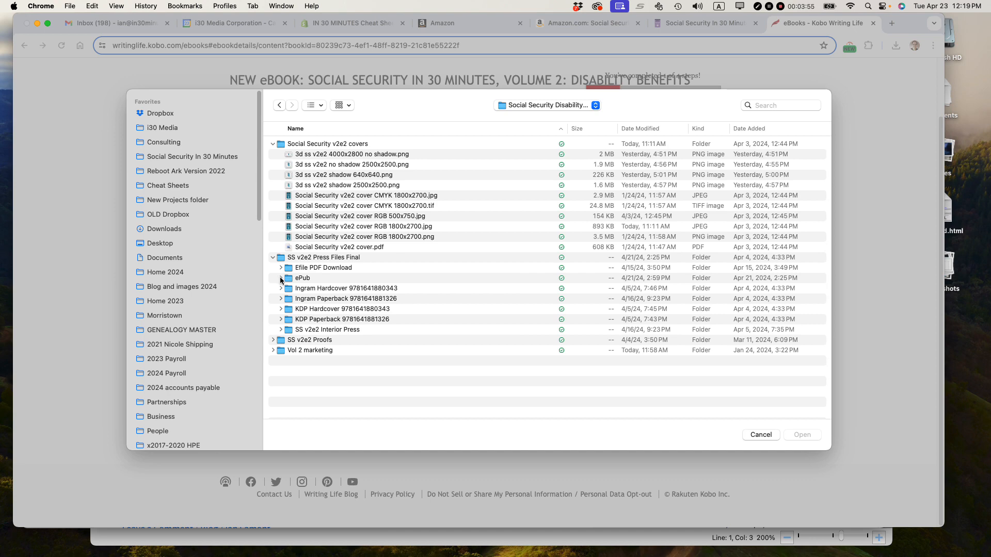
left_click(366, 299)
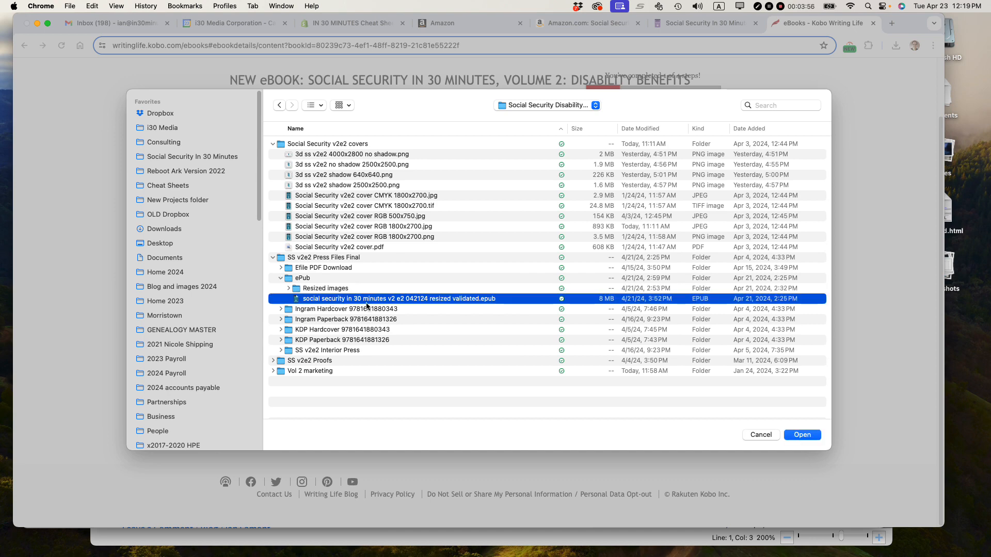
left_click(799, 436)
- Upload the selected EPUB, check its validation results and continue to the rights and distribution settings
left_click(254, 220)
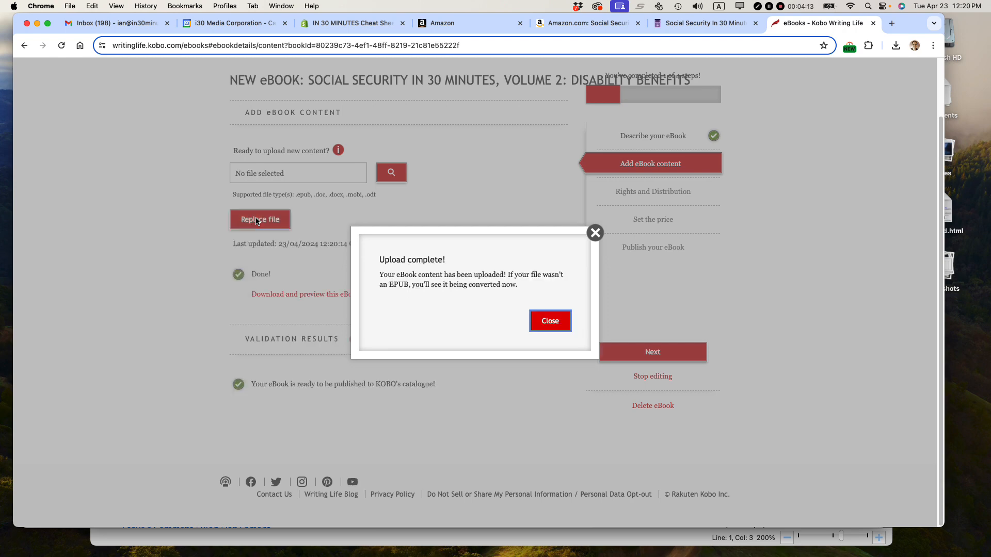
left_click(548, 321)
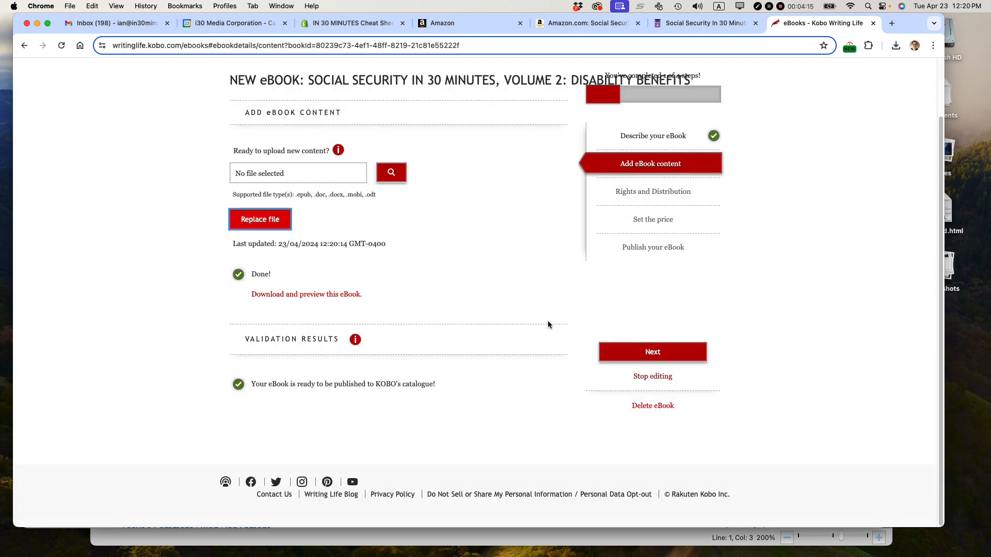
left_click_drag(436, 384, 249, 382)
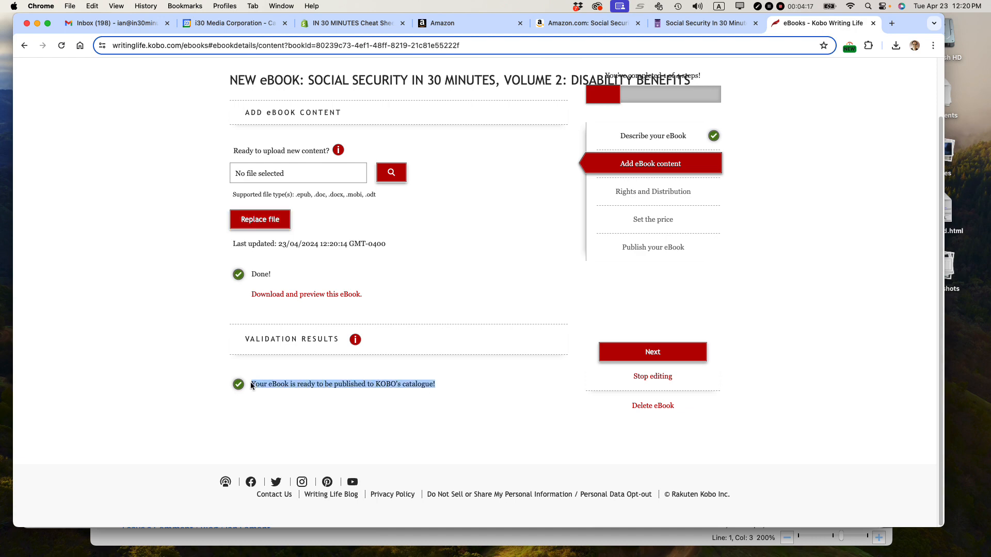
left_click(645, 355)
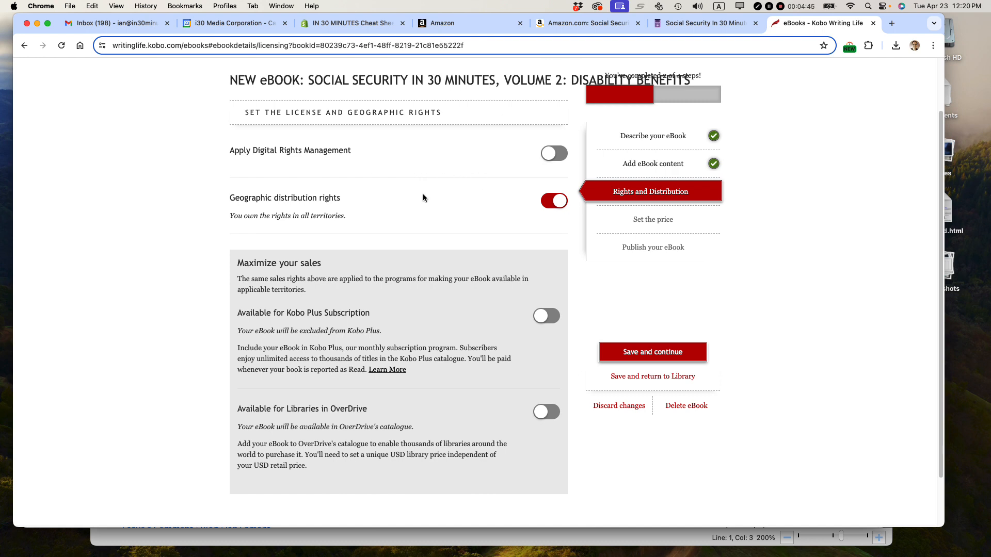
- Make the eBook available for libraries in OverDrive at a library price of 22.99 USD and save the rights and distribution settings
scroll(420, 194, "down", 3)
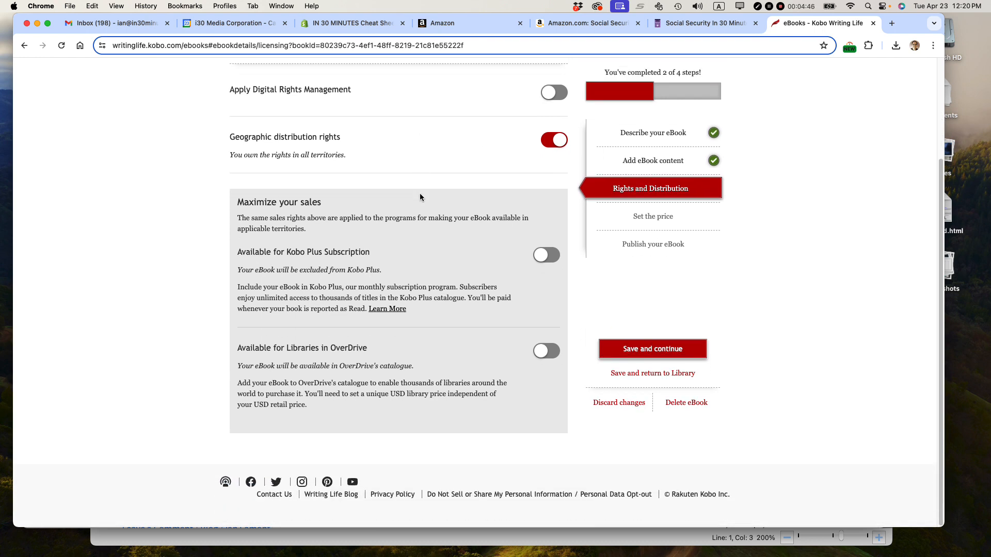
double_click(287, 155)
left_click(287, 155)
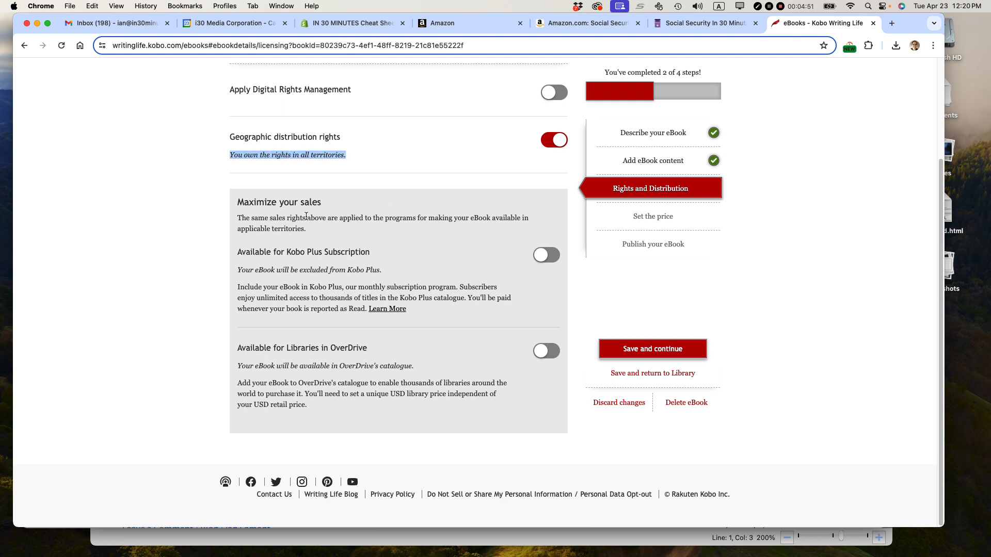
triple_click(252, 203)
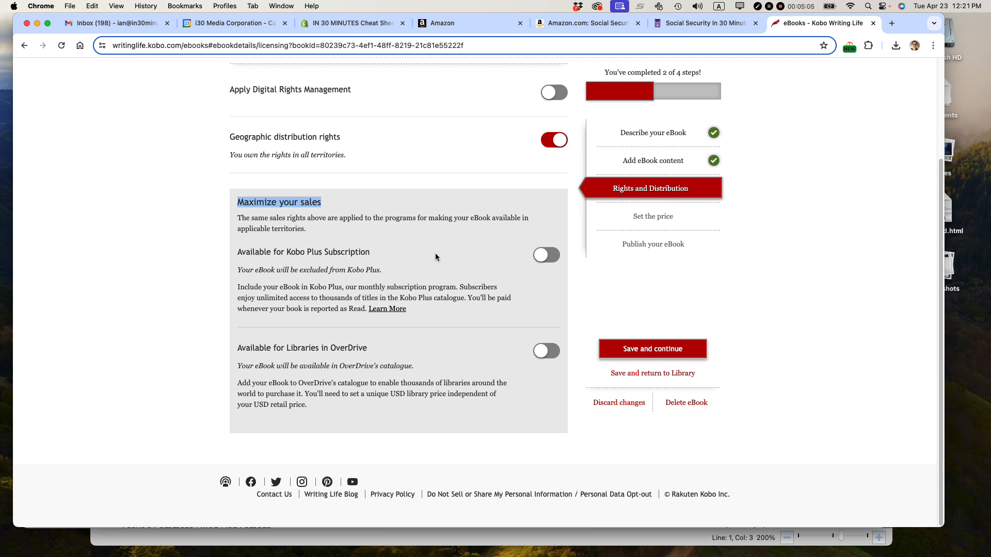
left_click(546, 351)
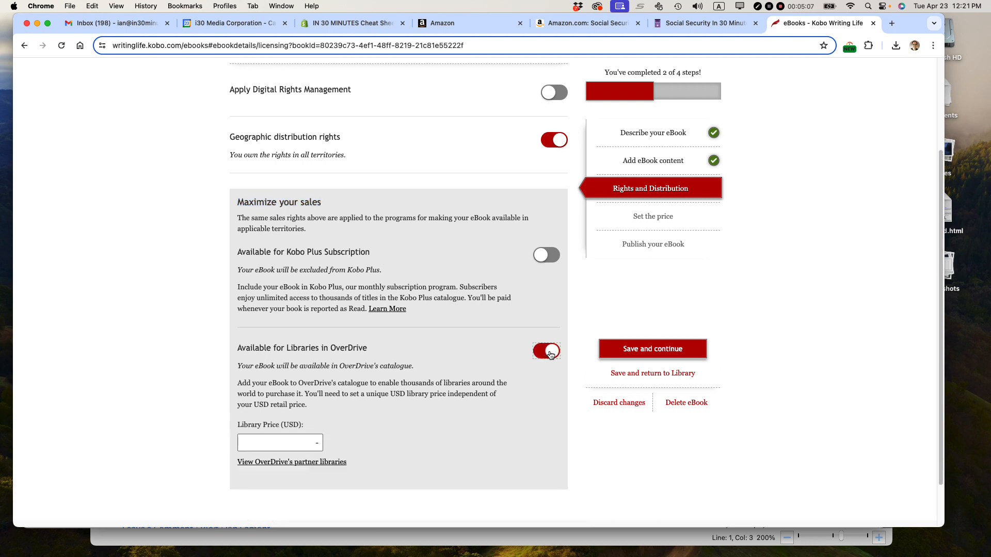
scroll(315, 404, "down", 1)
left_click(249, 424)
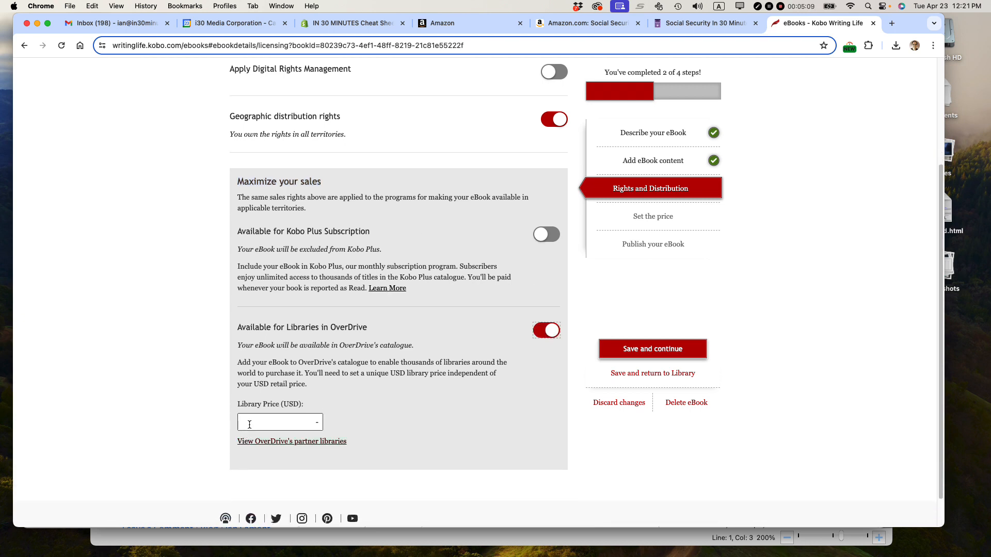
type("22.99")
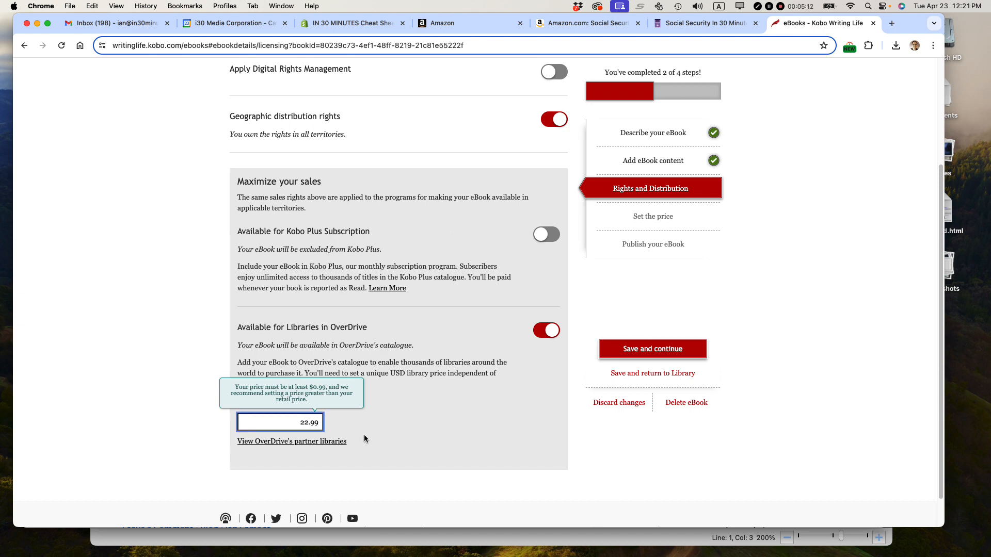
left_click(400, 438)
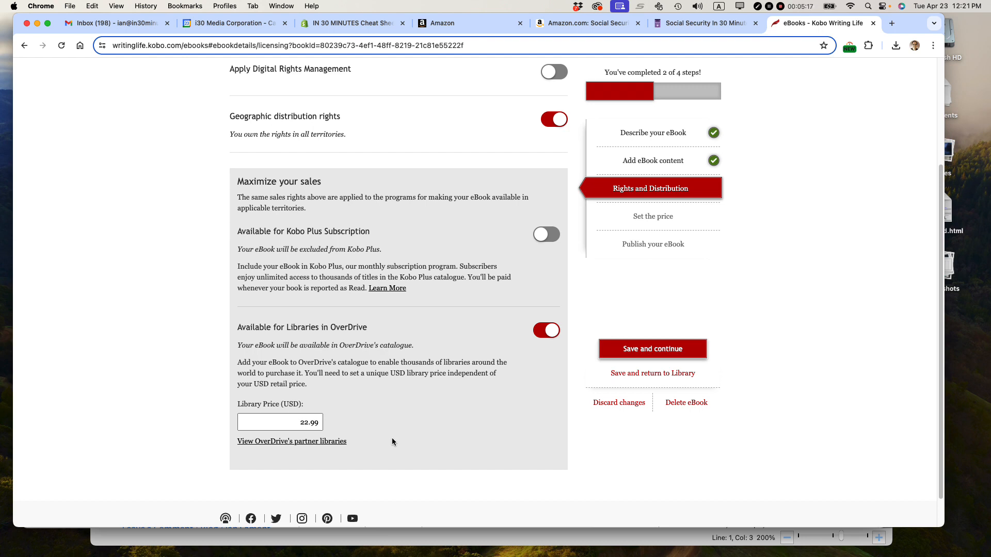
left_click(653, 349)
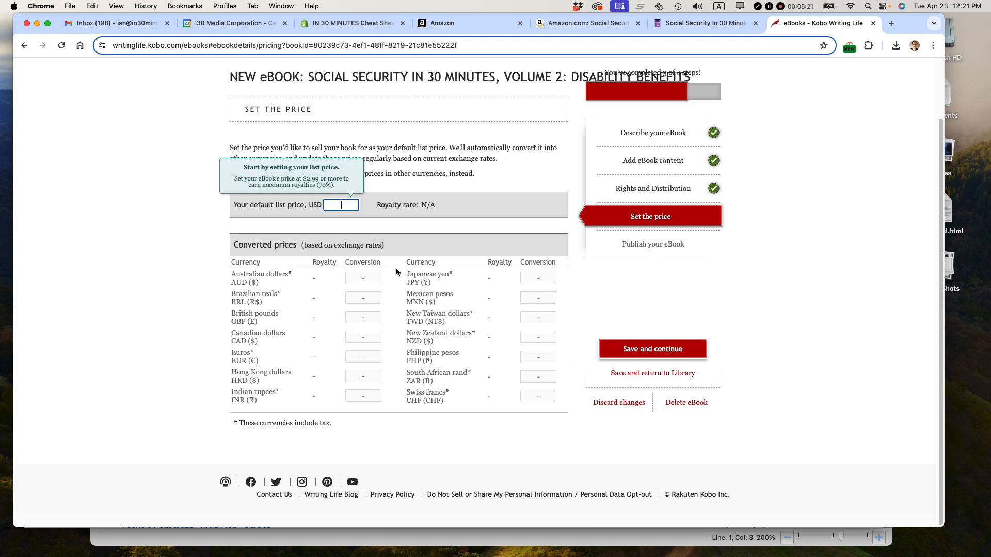
- Set the default list price to 7.99 USD with automatically converted currency prices, and save the pricing
type("7.99")
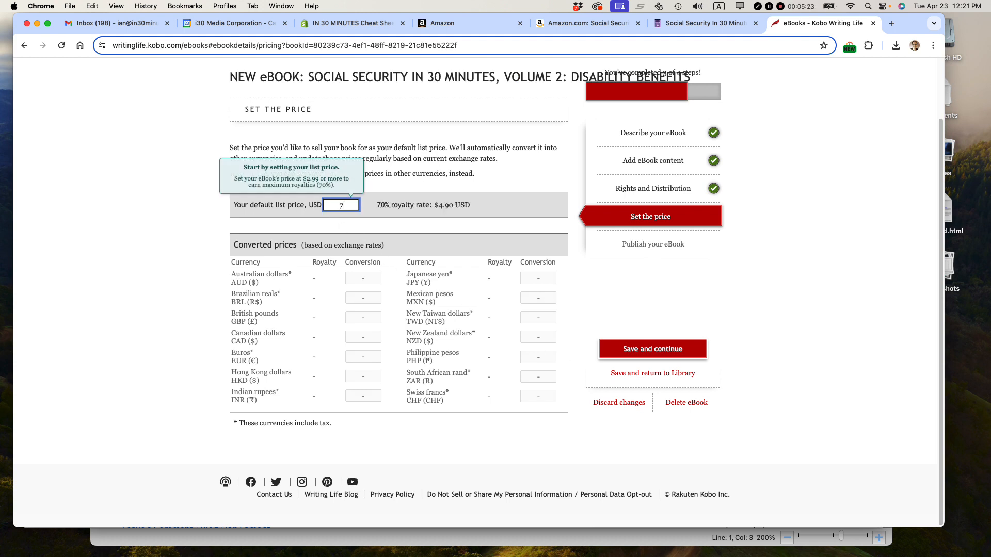
left_click(420, 226)
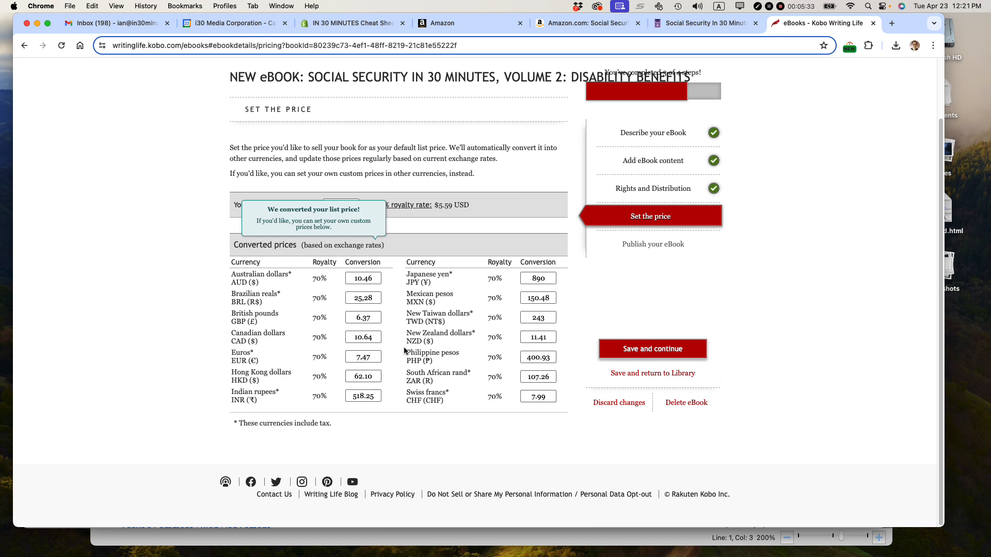
left_click(668, 351)
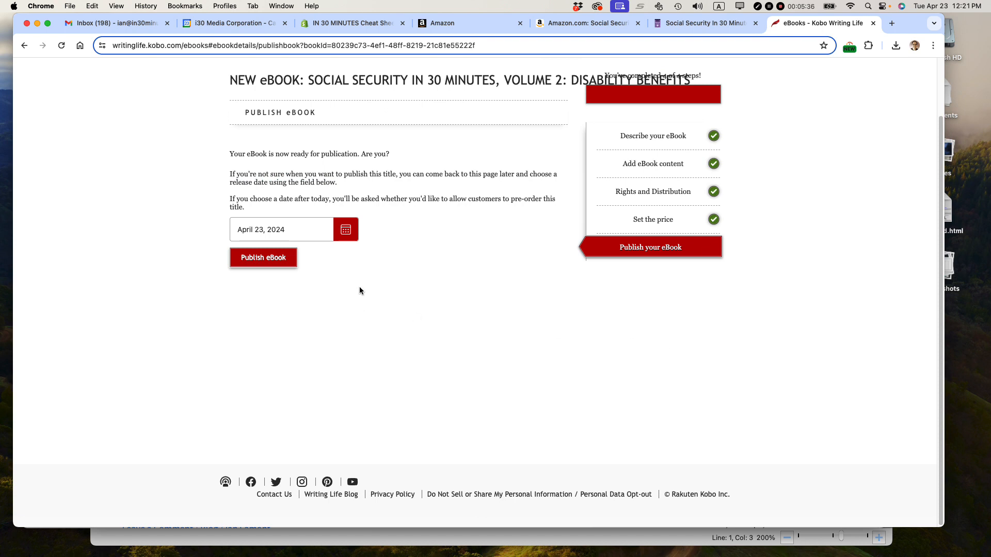
- Set the release date to May 1, 2024, leave preorders allowed and publish the eBook
left_click(347, 230)
left_click(378, 263)
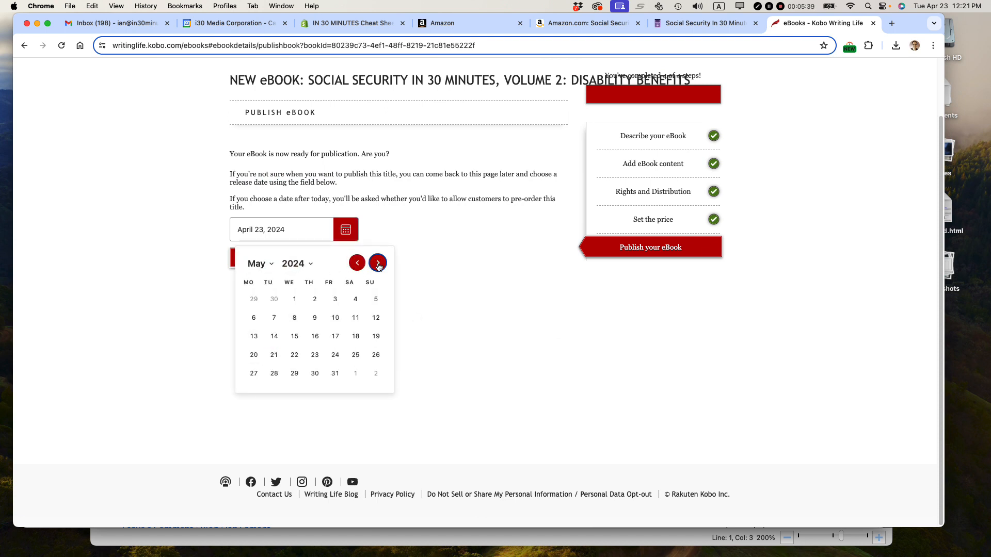
left_click(292, 301)
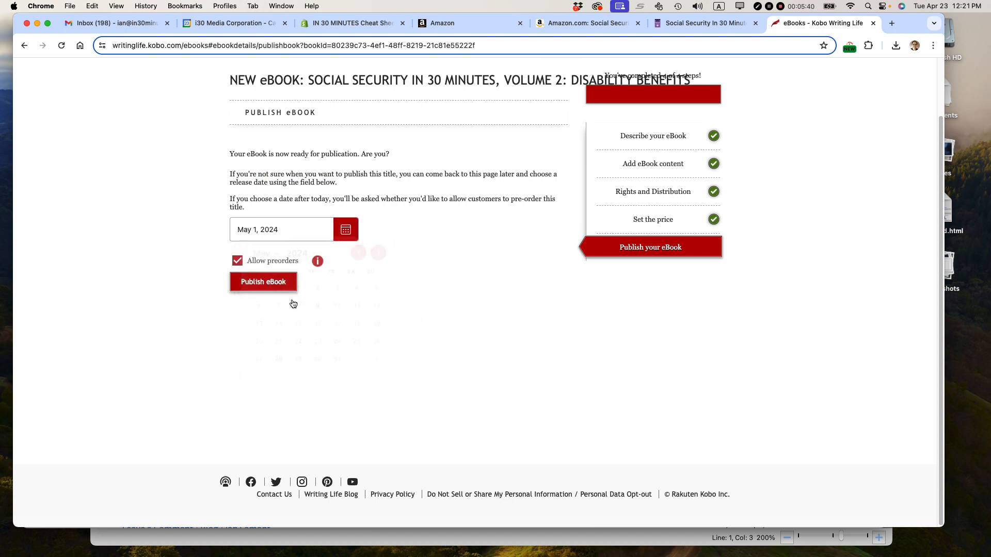
left_click(265, 293)
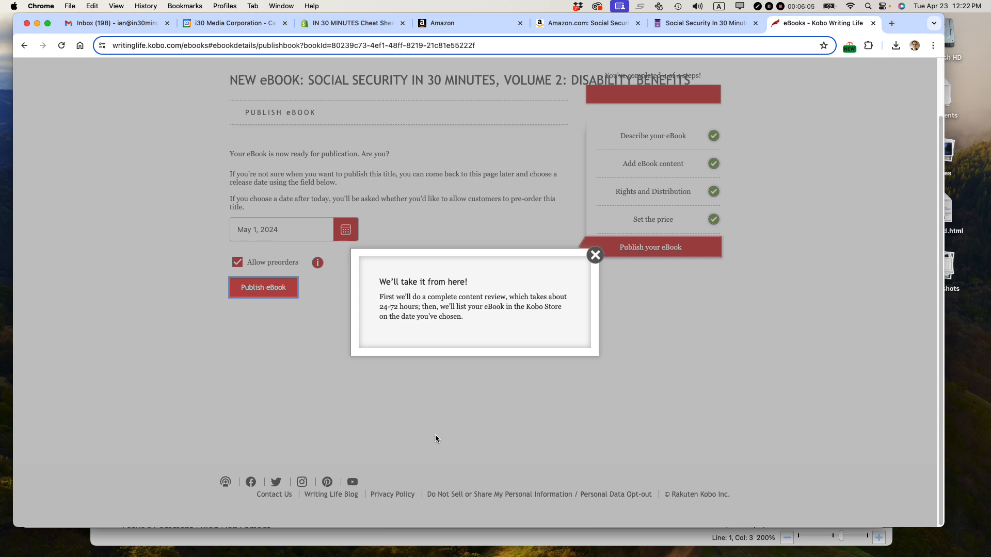
- Switch to the Lean Media site in Safari, search it for "kdp" and look through the resulting blog posts
key("super+Tab")
key("super+Tab")
key("super+Tab")
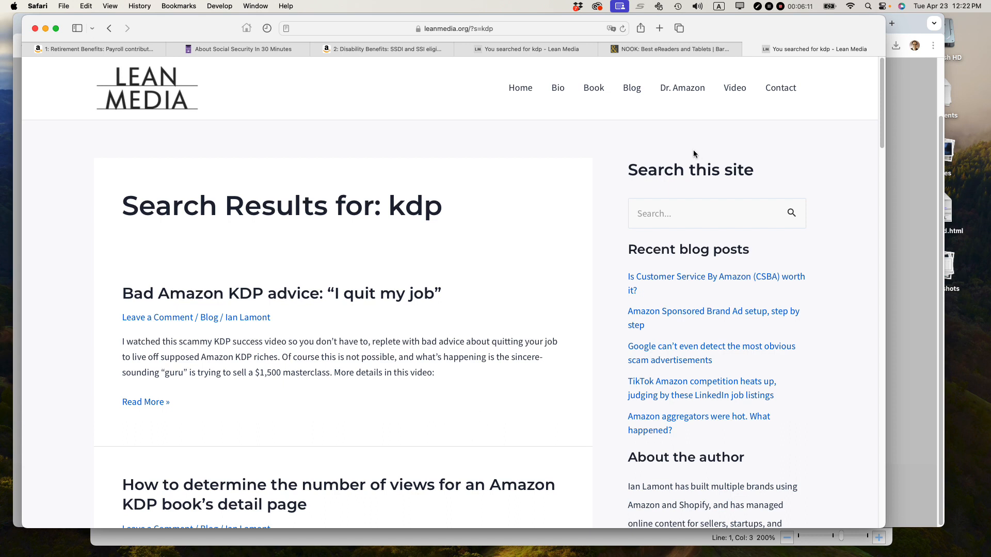
left_click(666, 212)
type("kdp")
key("Return")
scroll(482, 270, "down", 3)
scroll(482, 260, "down", 15)
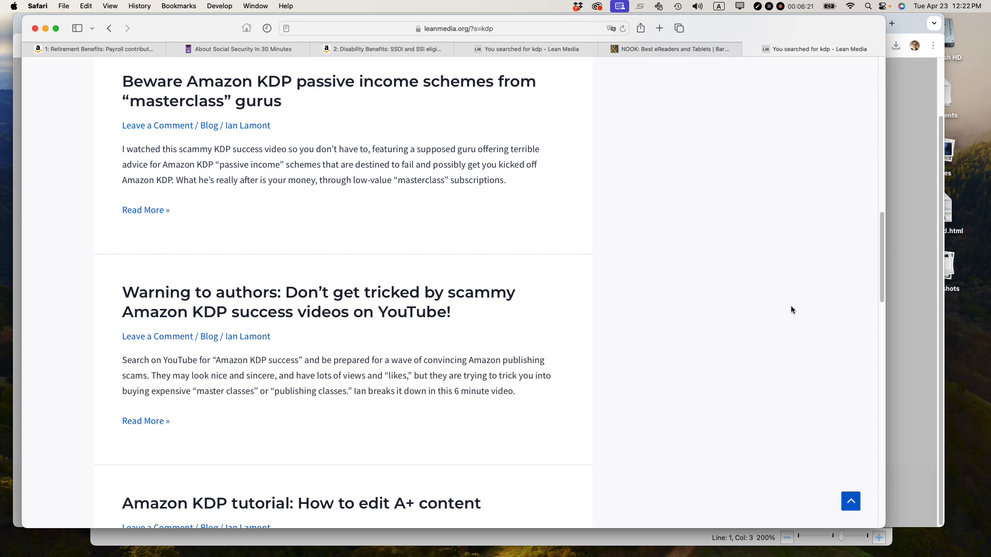
scroll(776, 298, "up", 18)
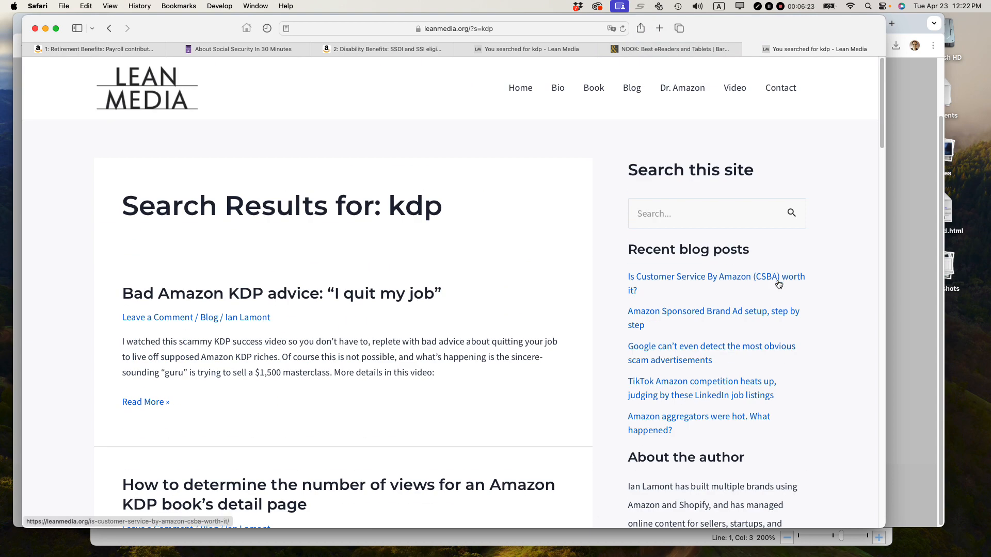